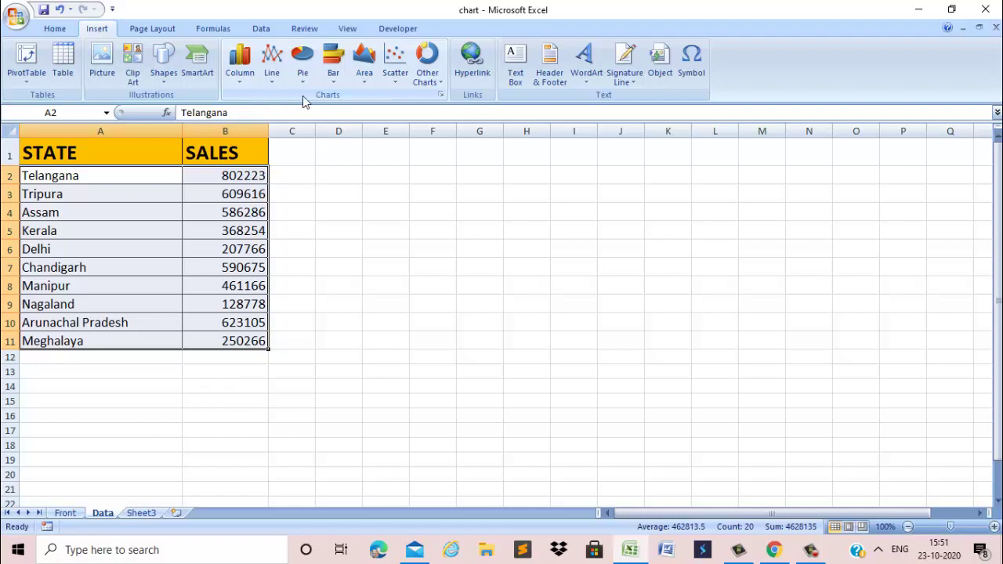
Insert a 3-D clustered column chart of the state sales data, then position it beside the table and enlarge it.
click(241, 84)
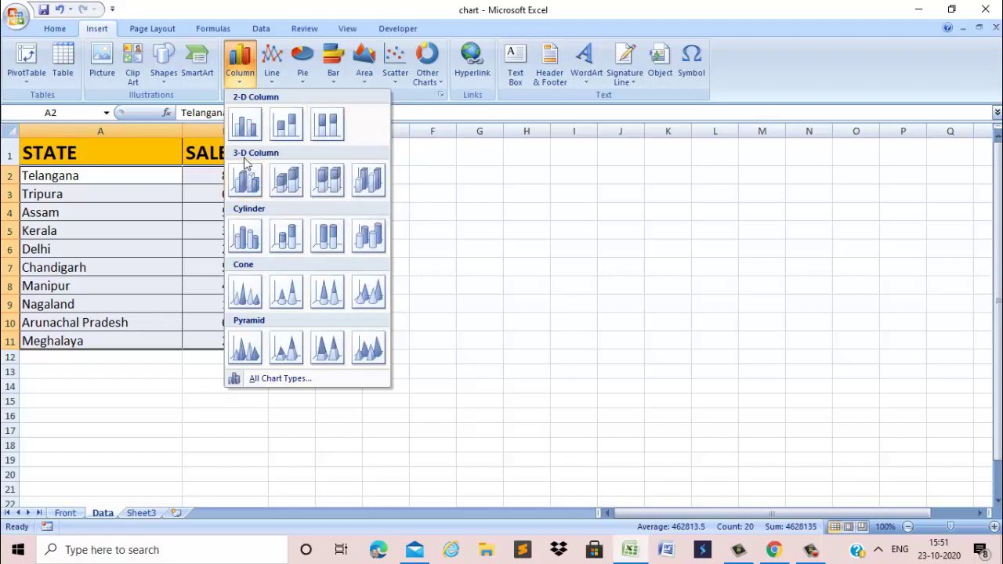
click(248, 182)
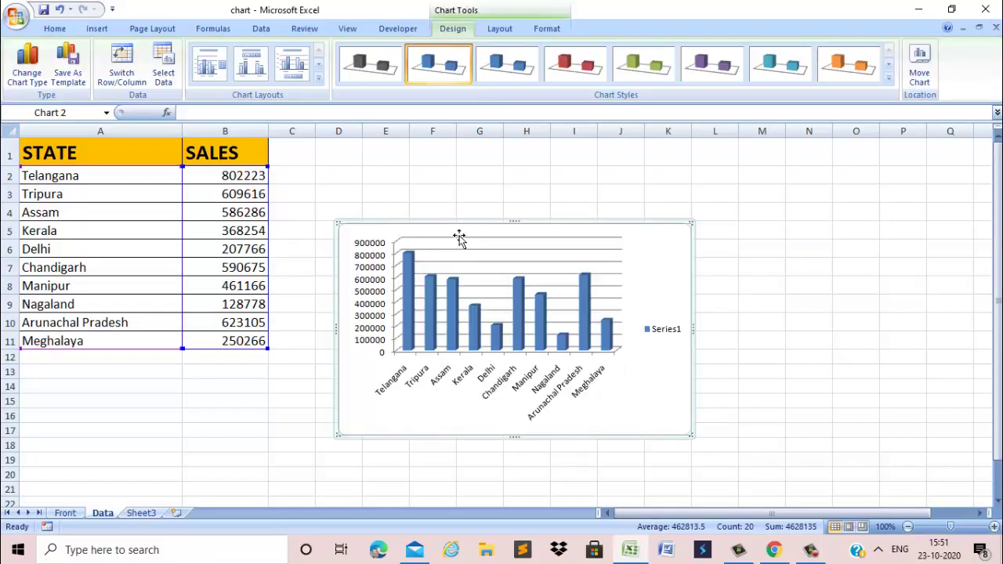
drag(460, 229, 465, 164)
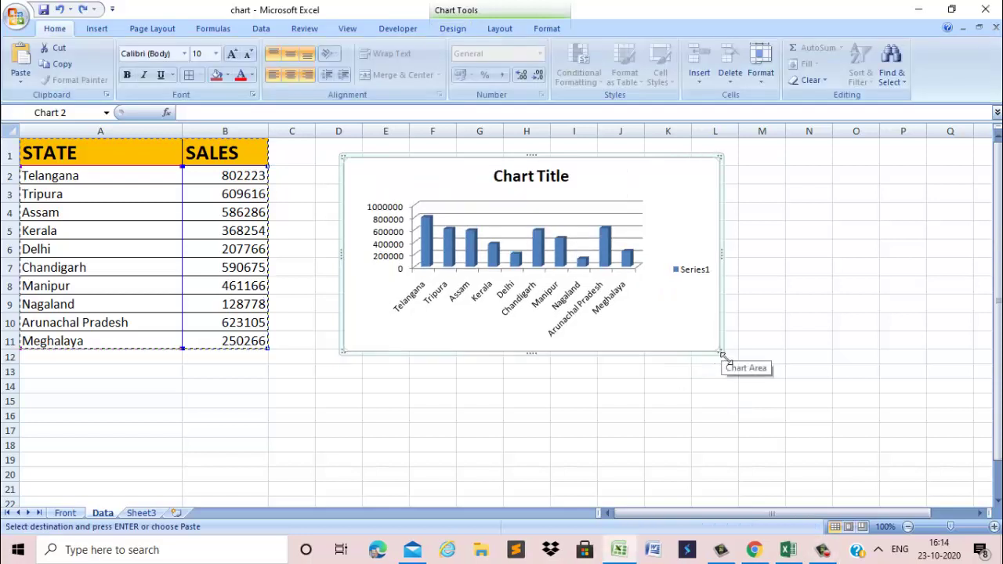
drag(723, 355, 816, 412)
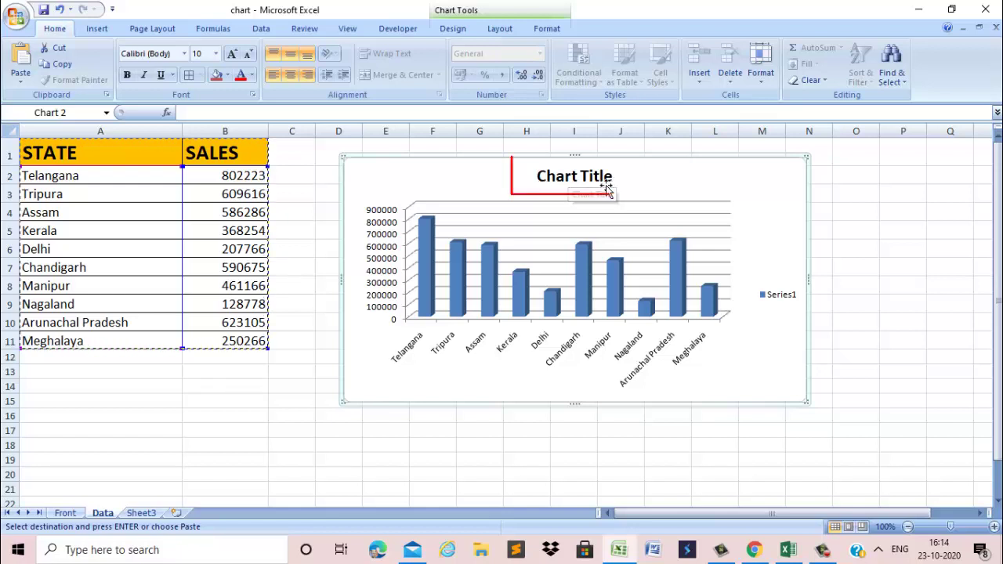
Turn off the chart title, then restore it with the Above Chart option.
click(750, 239)
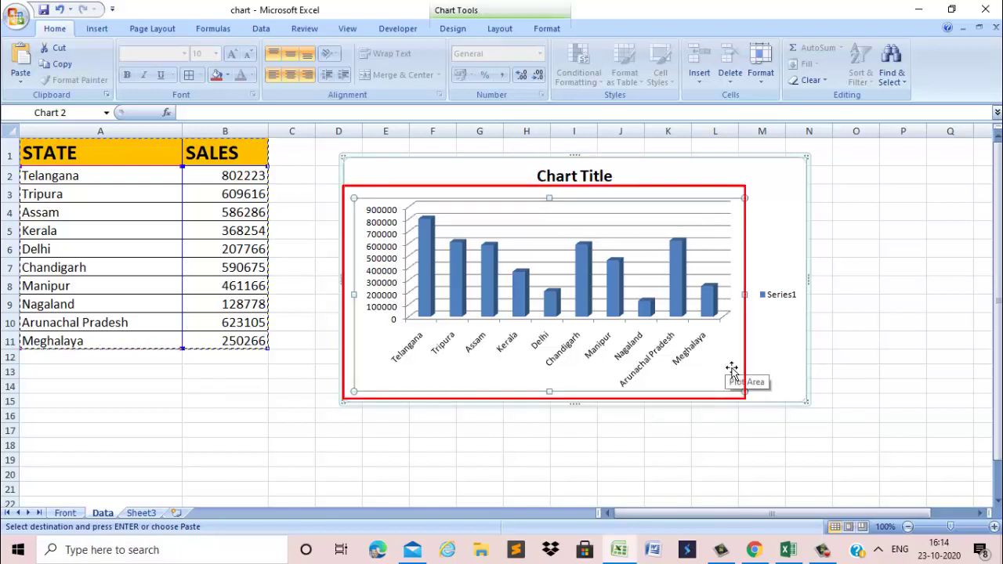
click(775, 205)
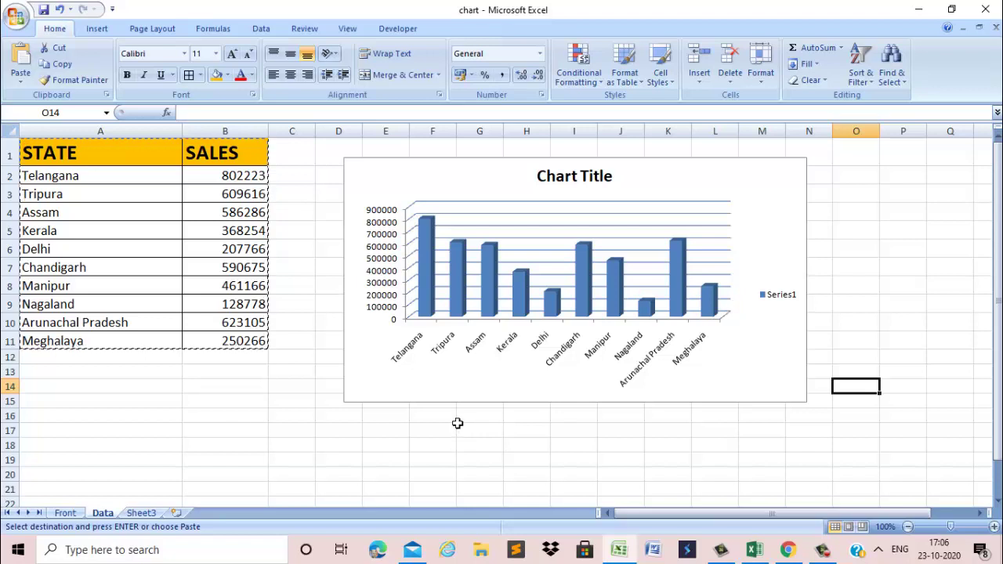
click(530, 386)
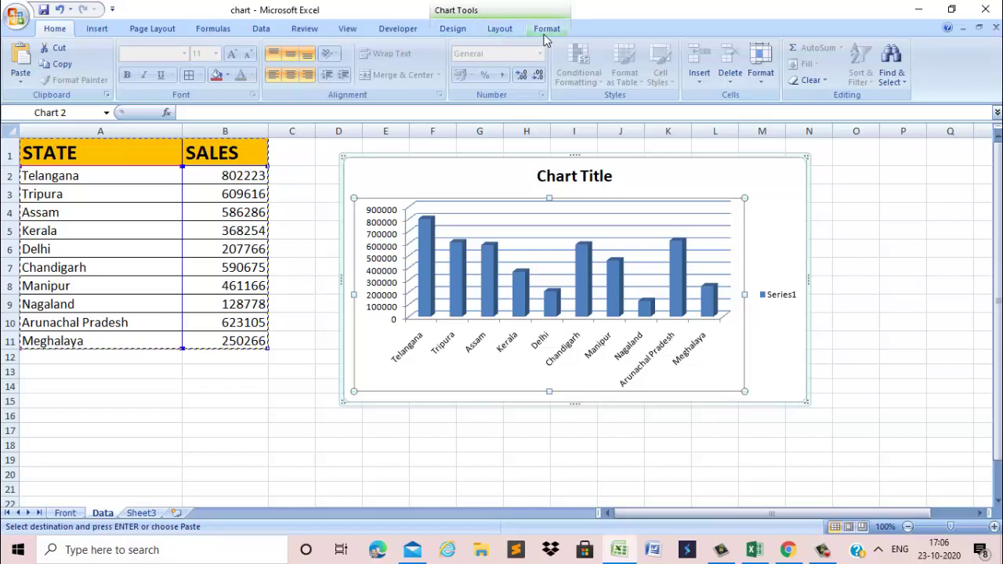
click(501, 30)
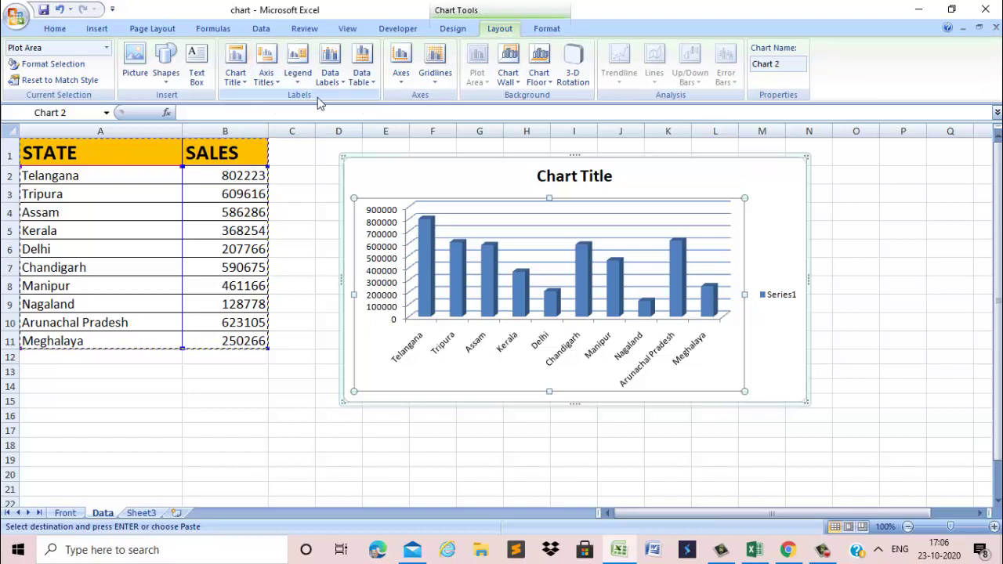
click(240, 83)
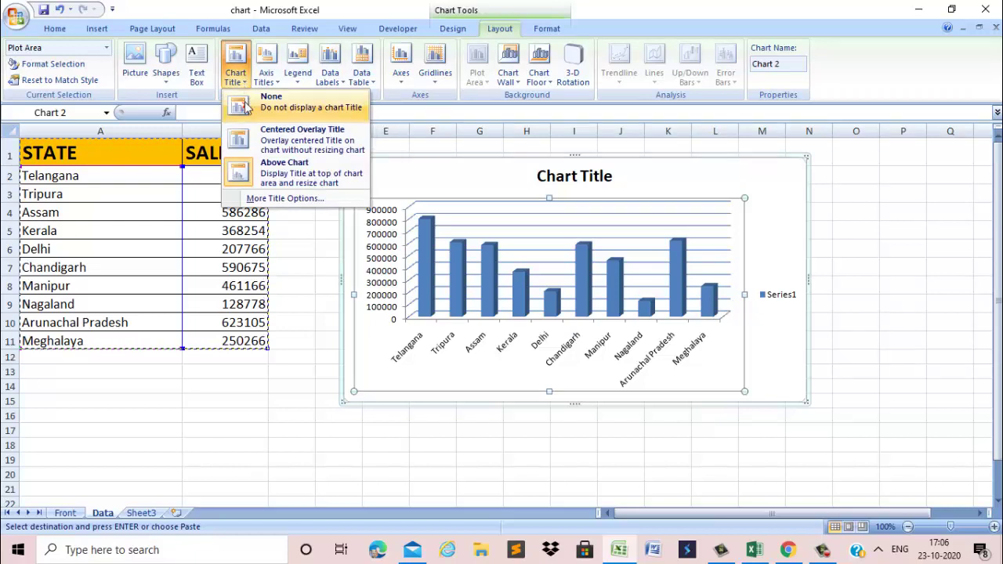
click(248, 105)
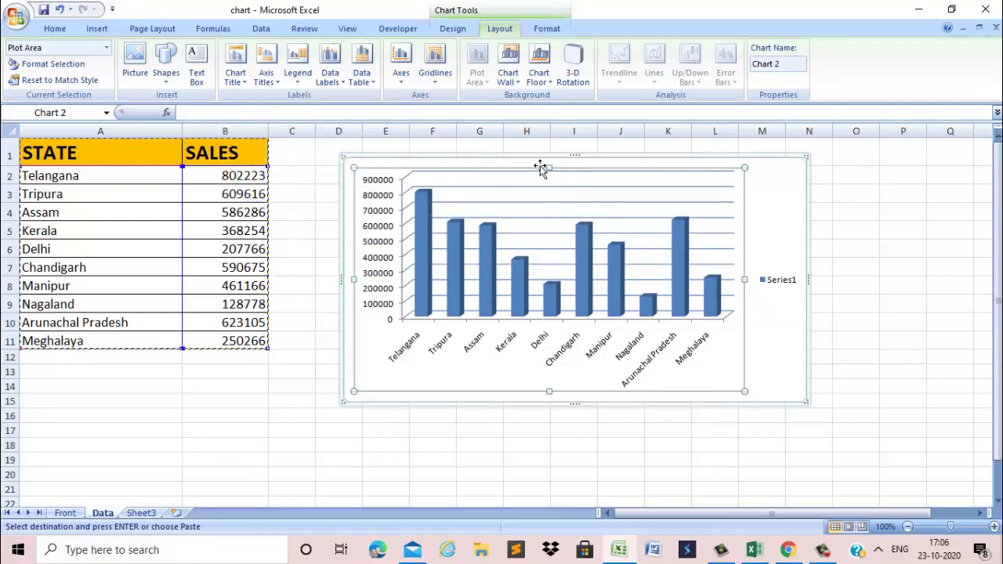
click(236, 77)
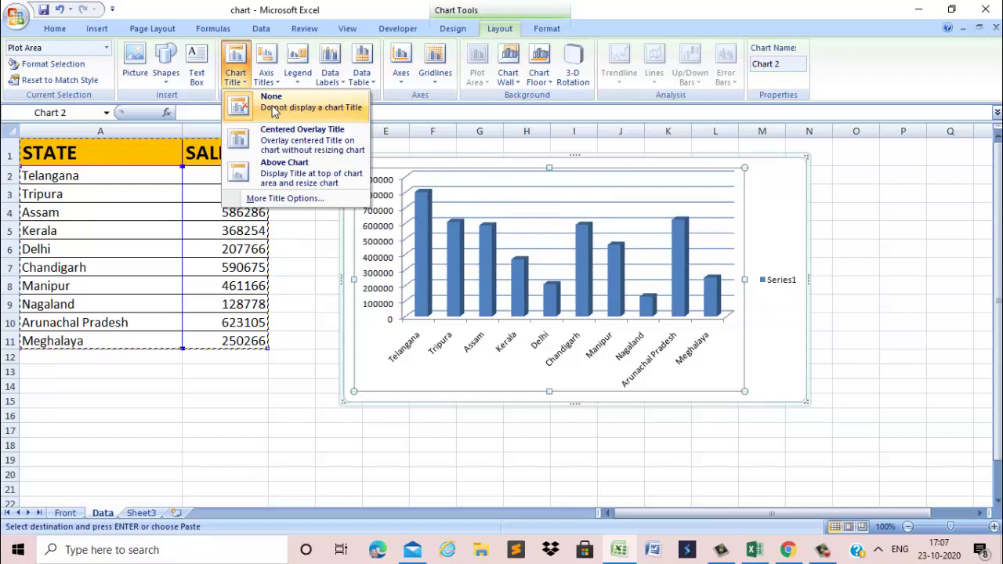
click(269, 171)
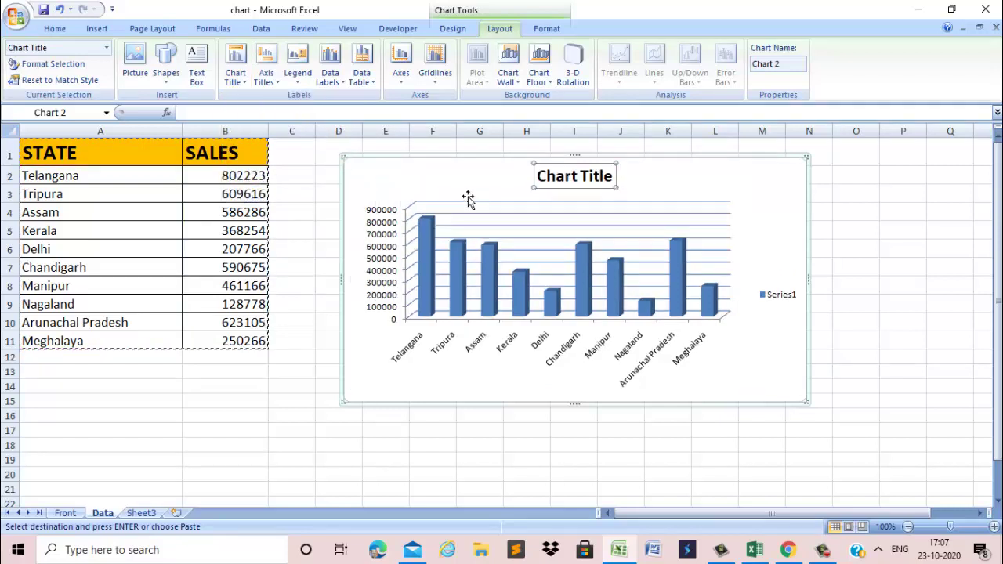
Replace the chart title text with "Statewise Sales".
click(615, 182)
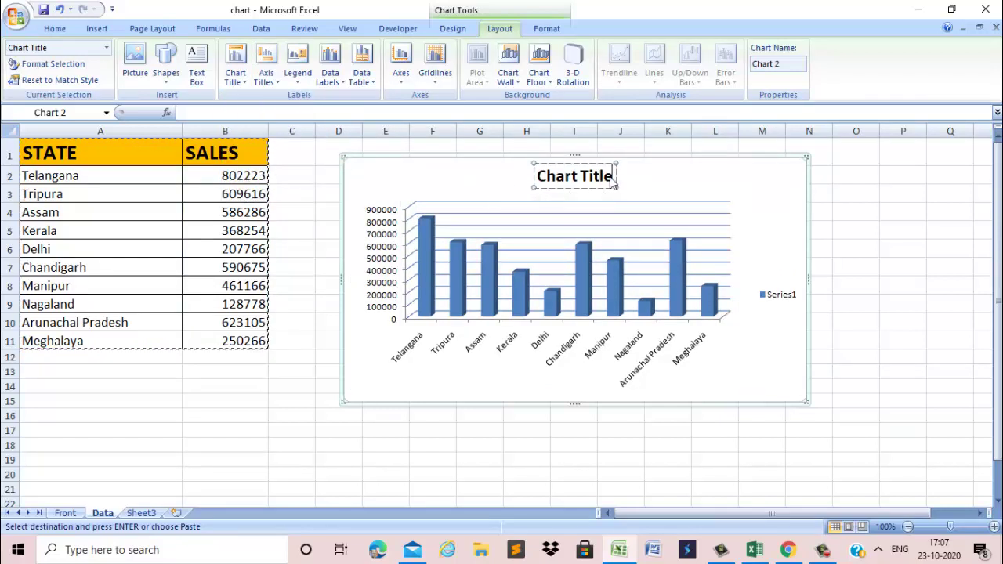
key(BackSpace)
key(BackSpace)
key(BackSpace)
key(BackSpace)
key(BackSpace)
key(BackSpace)
key(BackSpace)
key(BackSpace)
key(BackSpace)
key(BackSpace)
key(BackSpace)
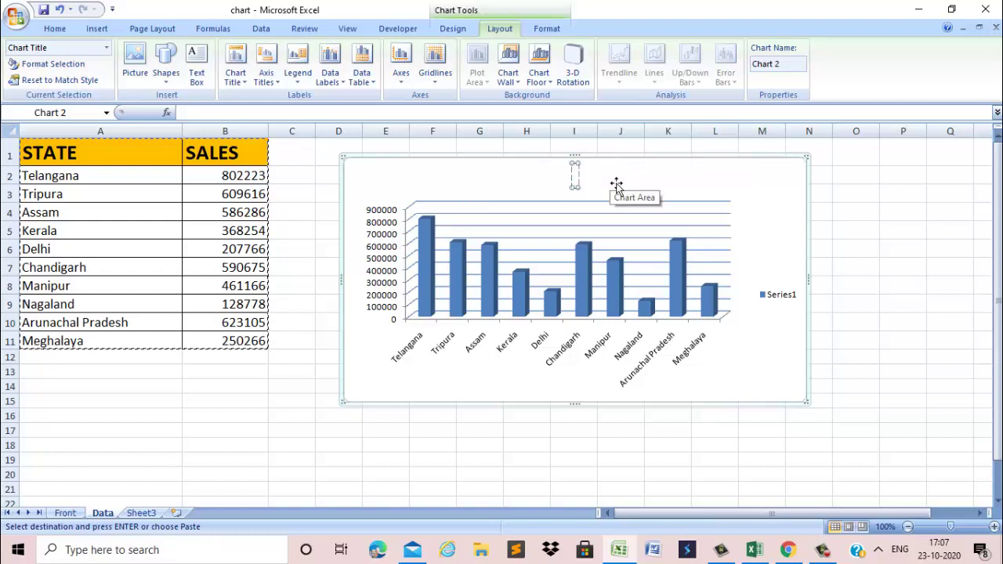
text(S)
key(BackSpace)
text(Statewise Sales)
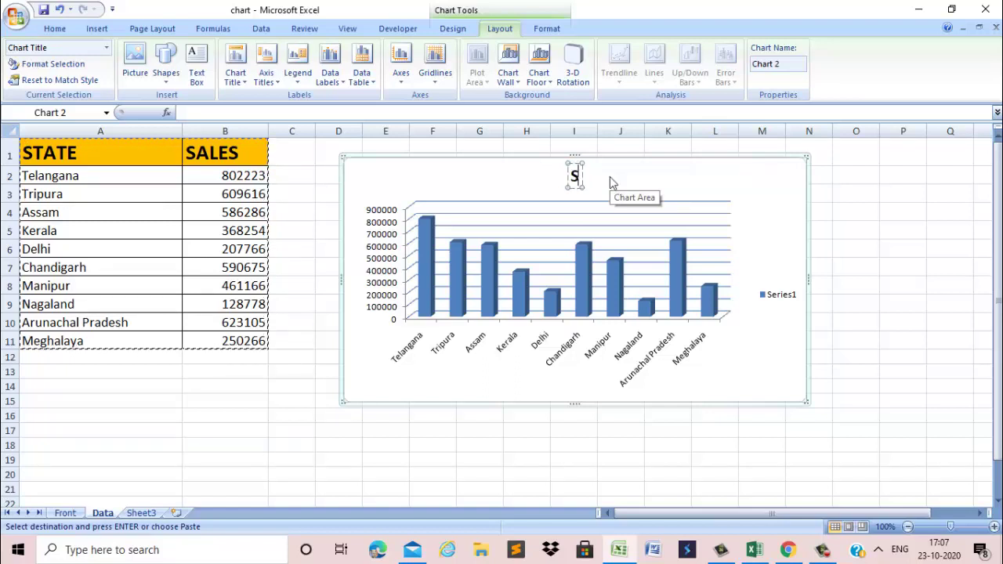
click(713, 378)
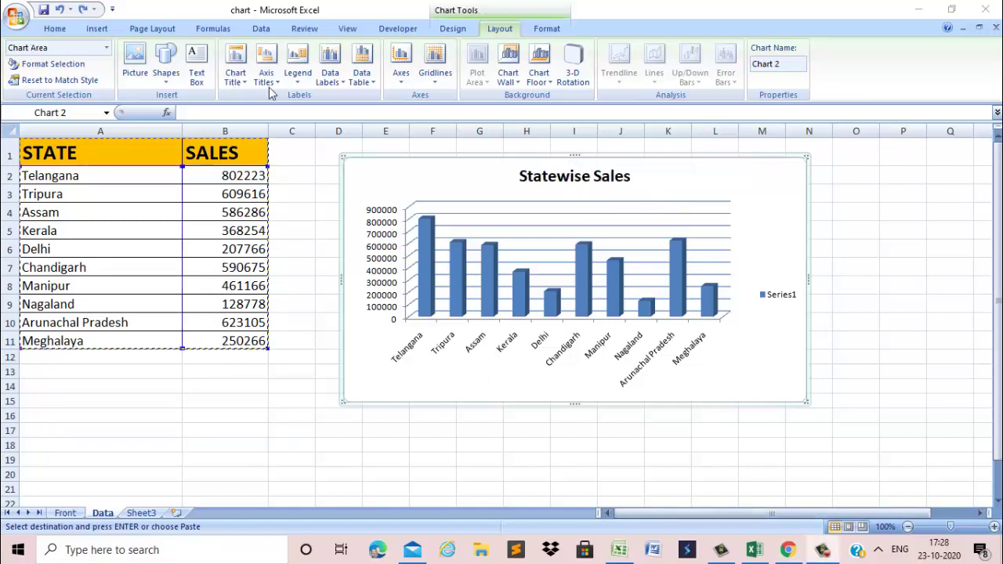
Add a title reading "State" below the chart's primary horizontal axis.
click(275, 87)
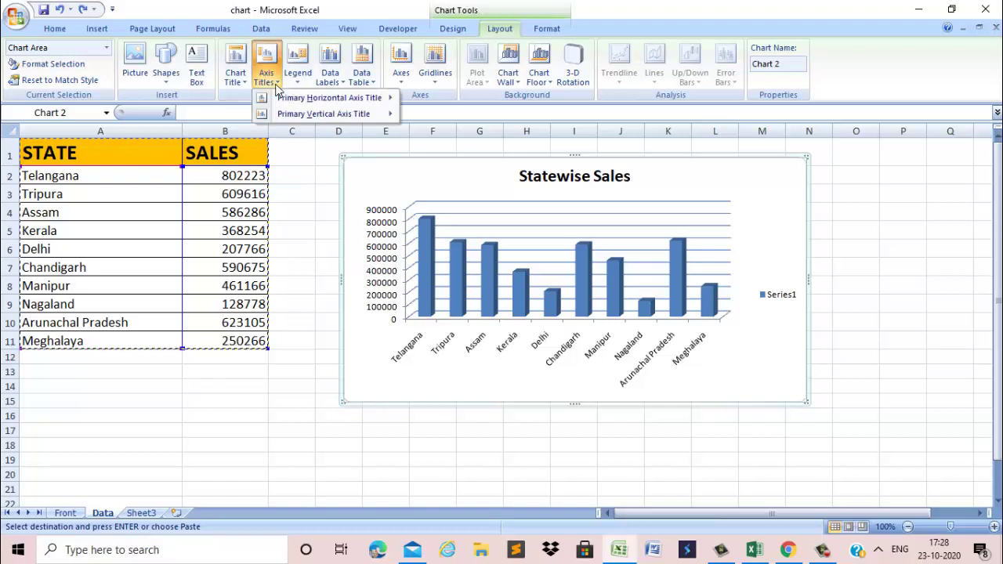
mouse_move(278, 100)
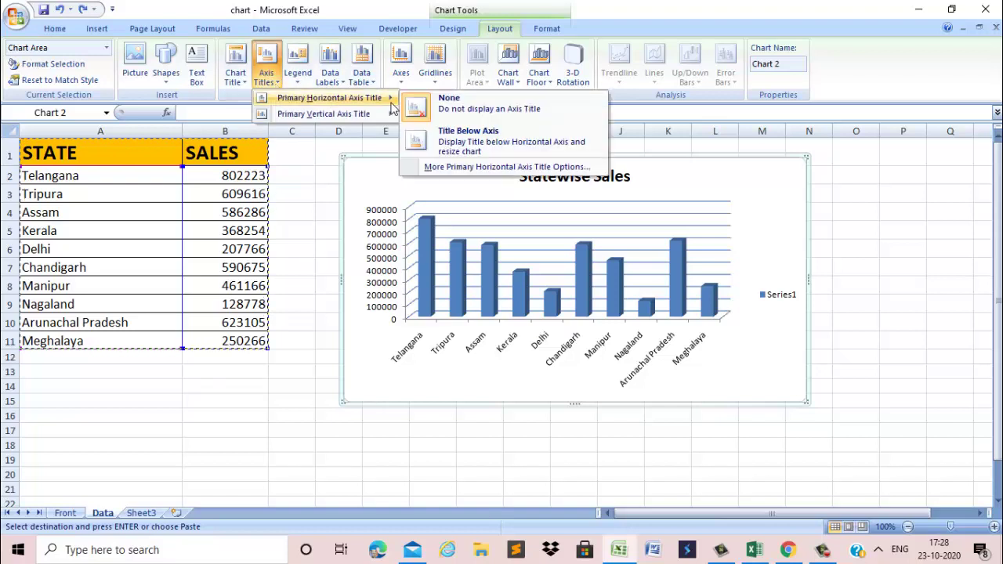
click(464, 145)
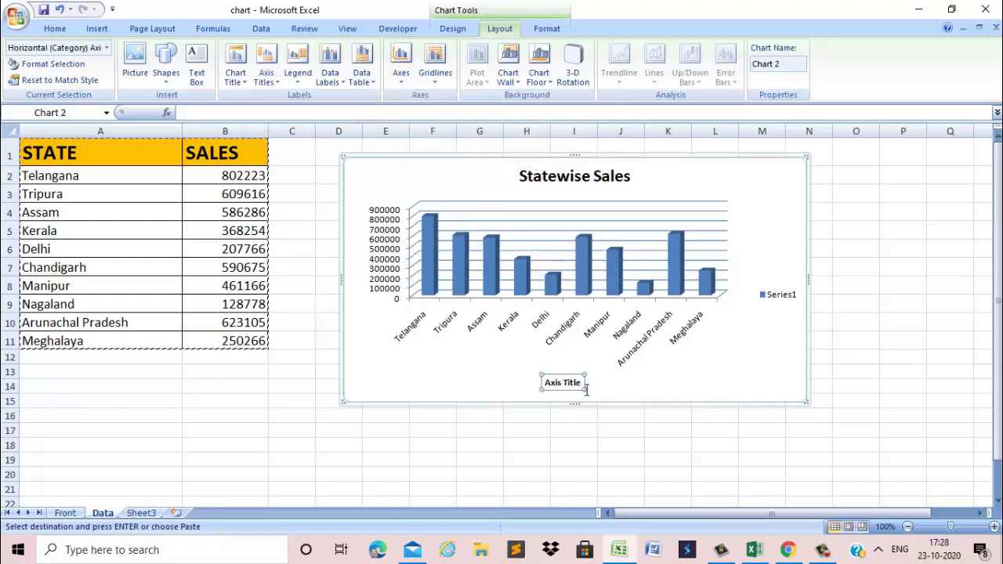
text(State)
Add a horizontally displayed title reading "Sales" to the chart's primary vertical axis.
click(267, 73)
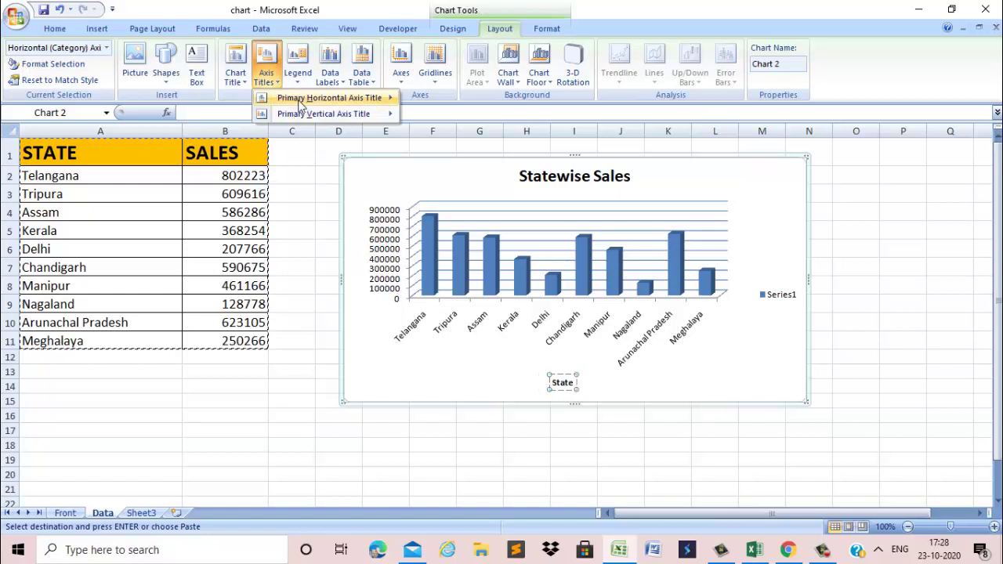
mouse_move(372, 116)
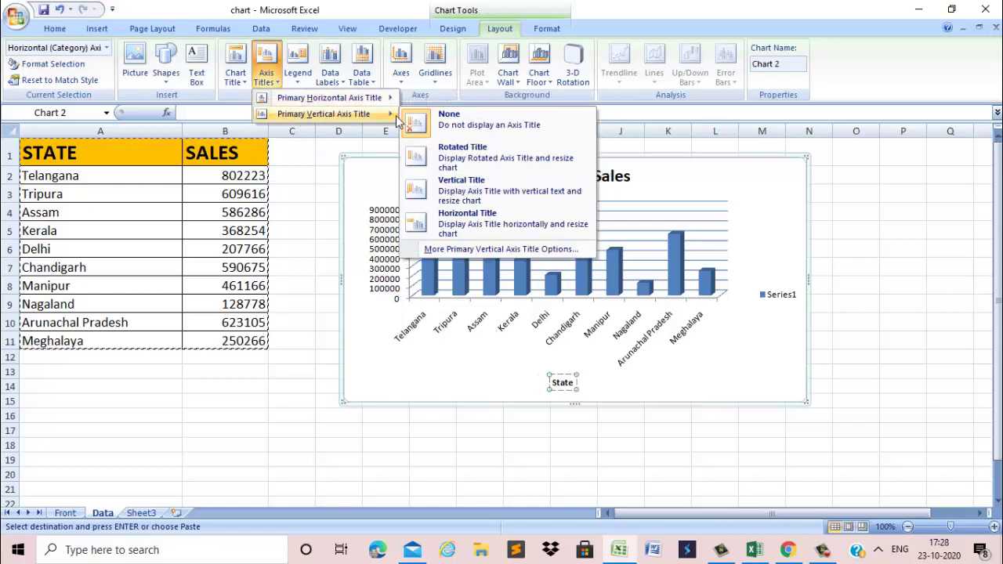
click(463, 153)
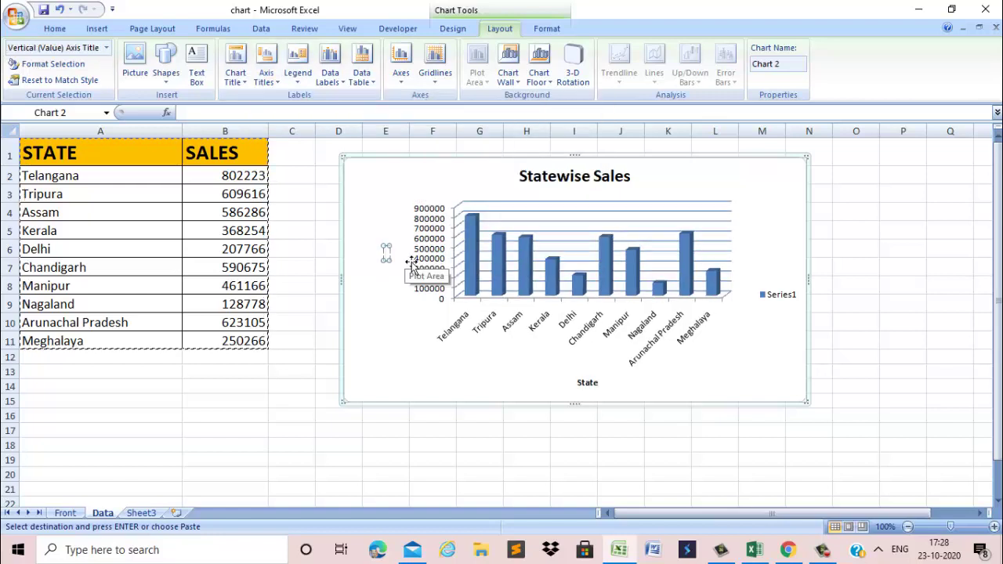
text(Sales)
click(360, 196)
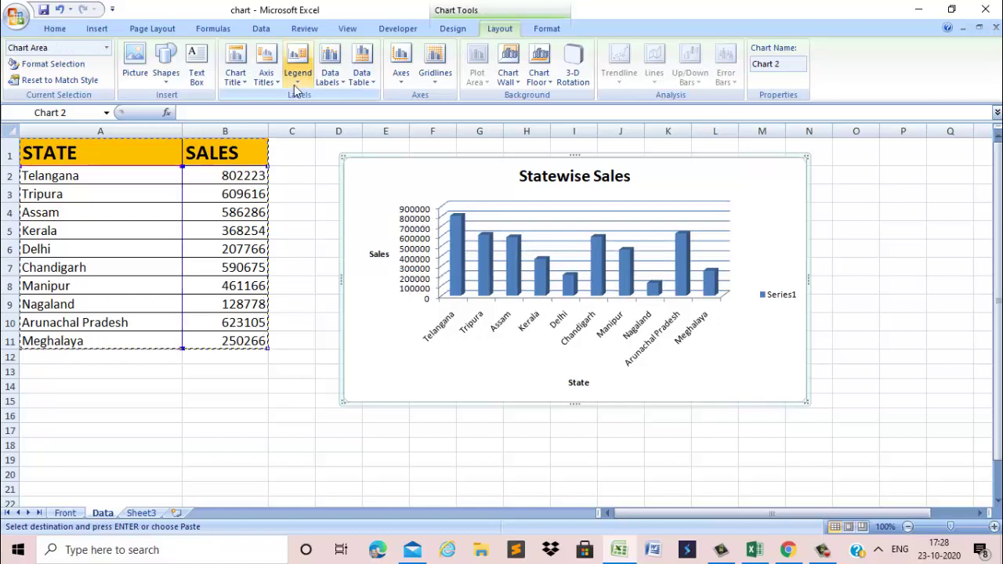
Turn off the chart legend, then show it at the right of the chart again.
click(297, 75)
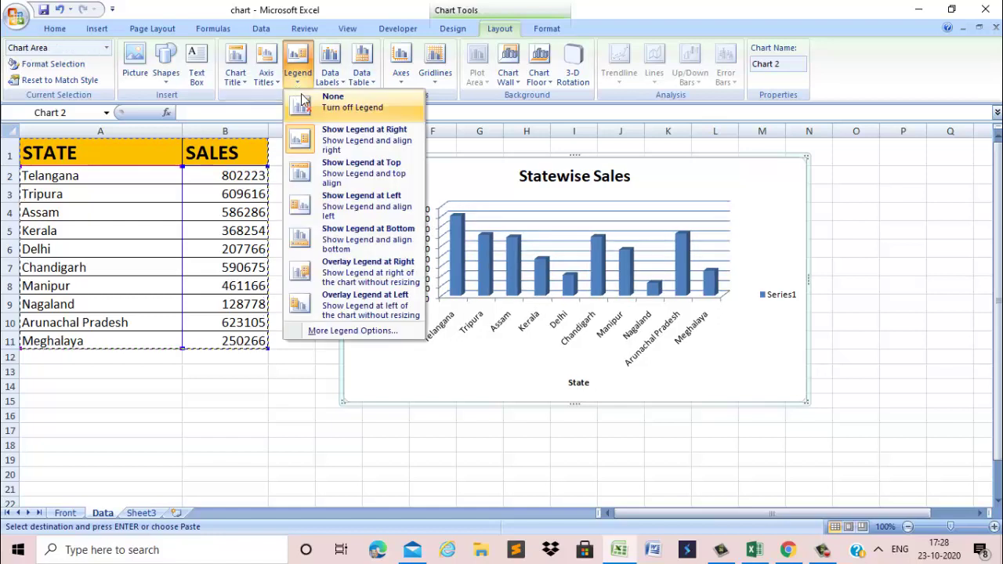
click(360, 114)
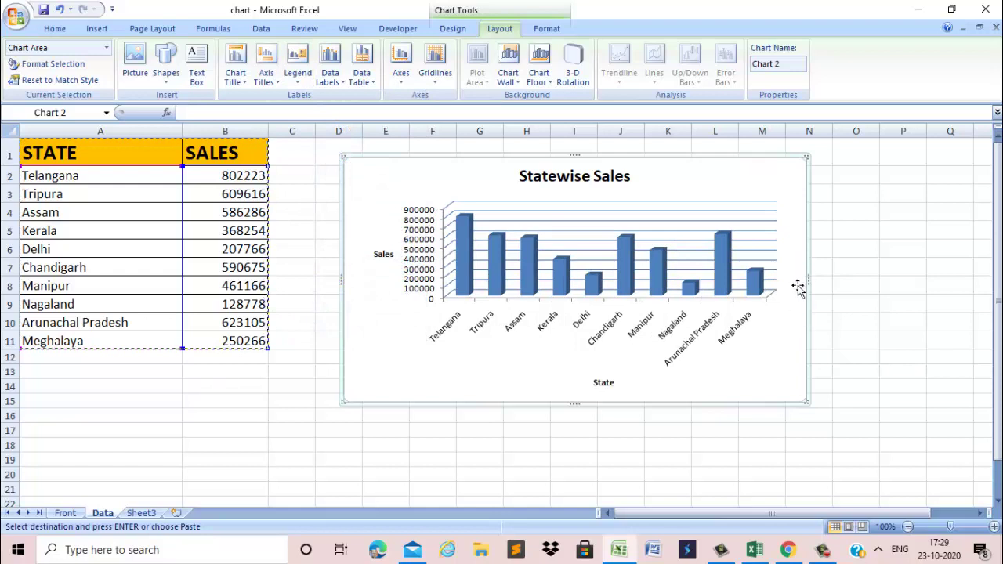
click(295, 79)
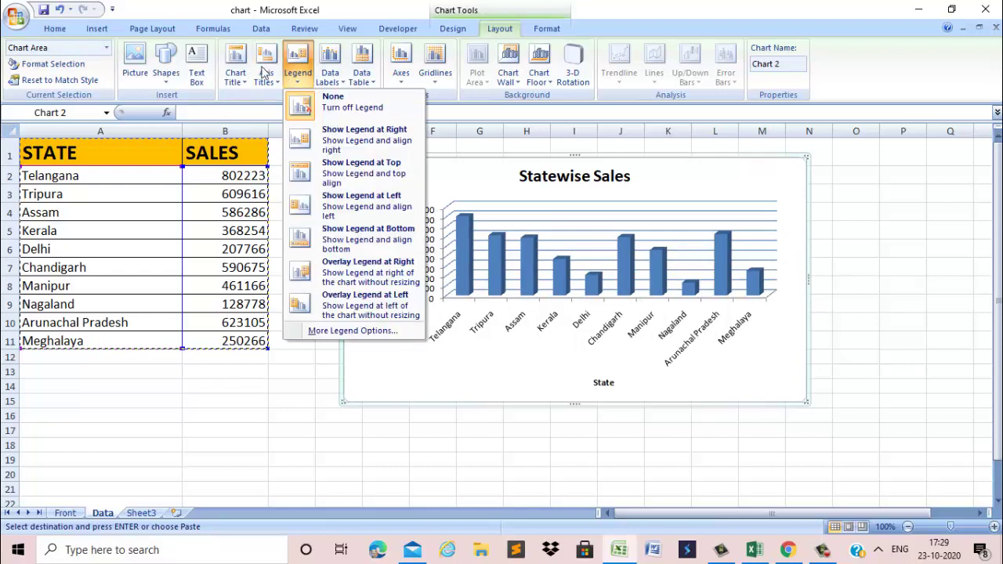
click(366, 141)
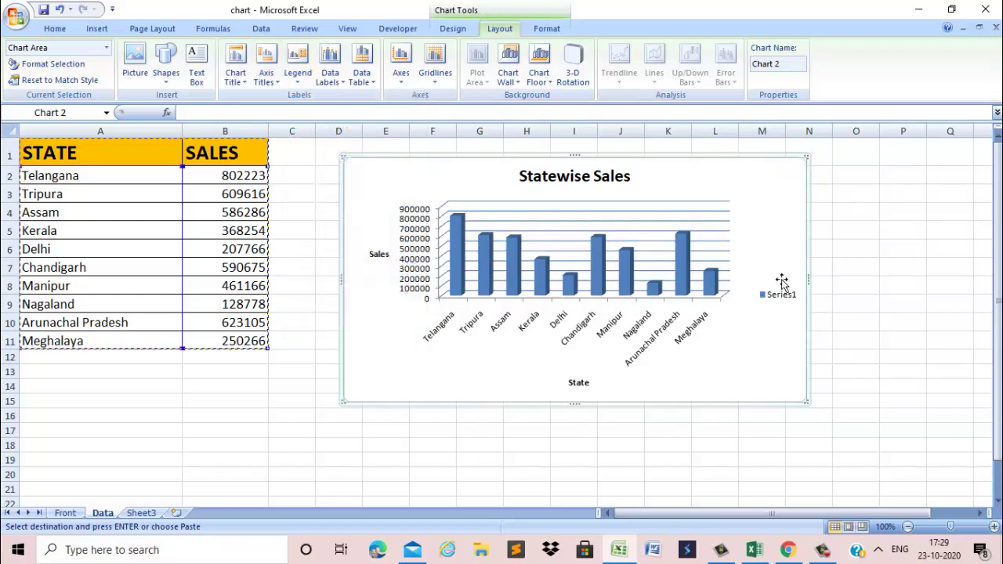
Show data labels on the chart's columns, then turn them off.
click(340, 83)
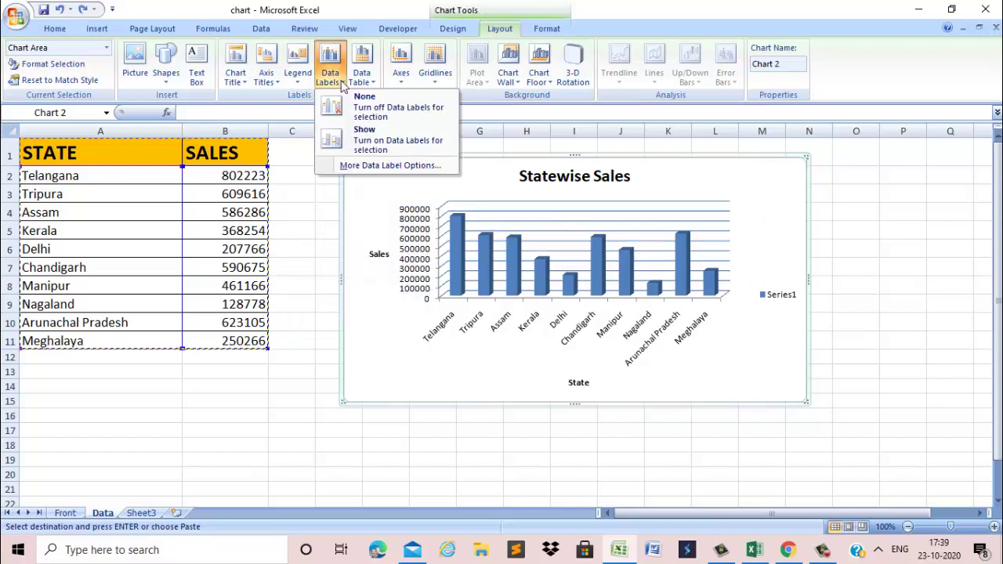
click(362, 144)
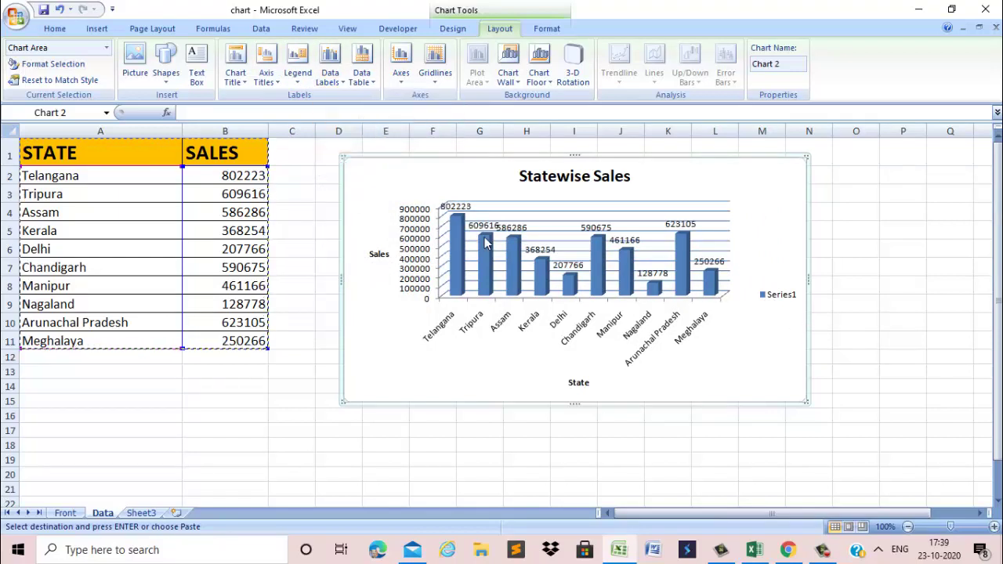
click(342, 82)
click(341, 97)
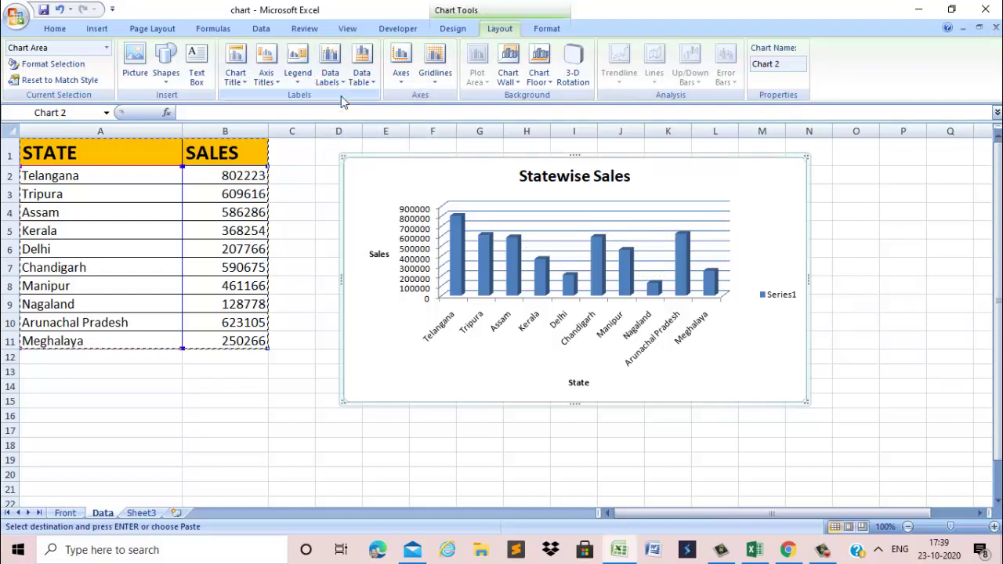
Show a data table without legend keys below the chart, then remove it.
click(363, 78)
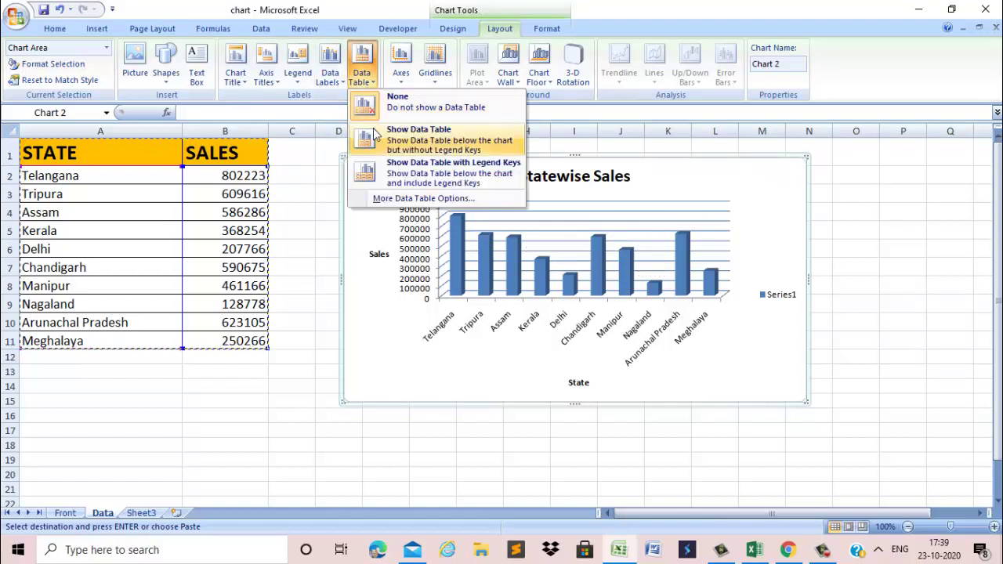
click(405, 144)
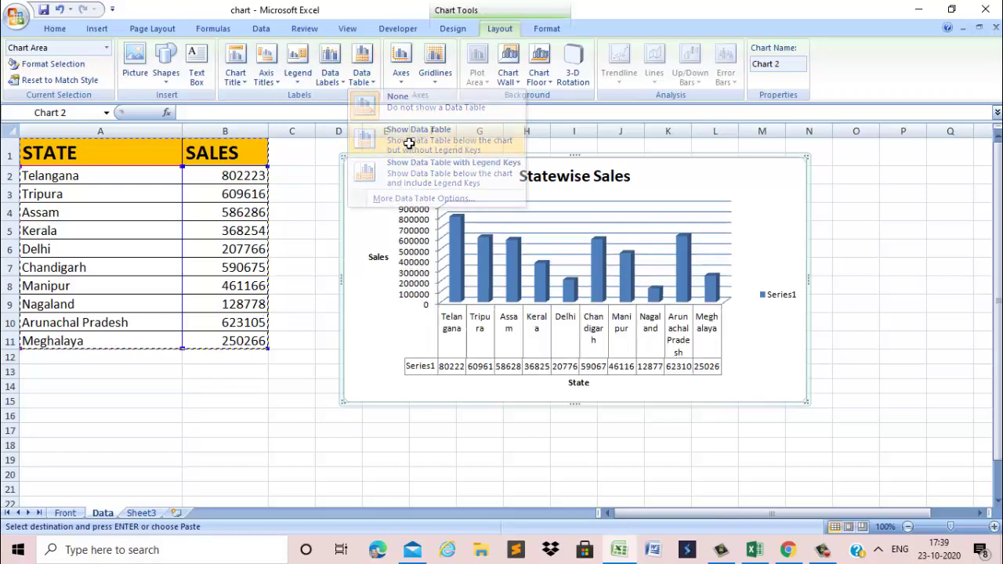
click(362, 77)
click(379, 104)
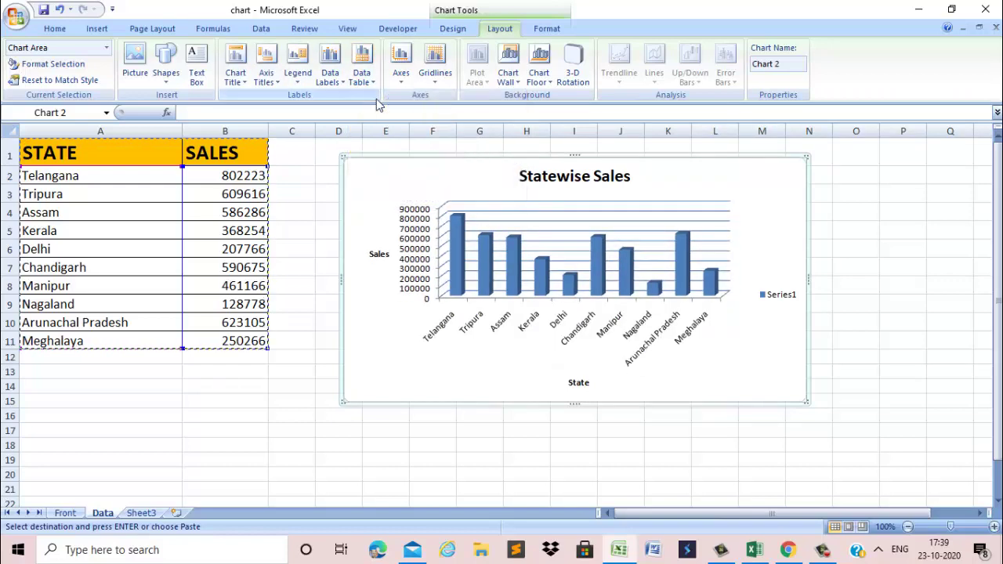
Look through the display options for the chart's primary axes, horizontal and vertical gridlines, chart wall and chart floor.
click(400, 79)
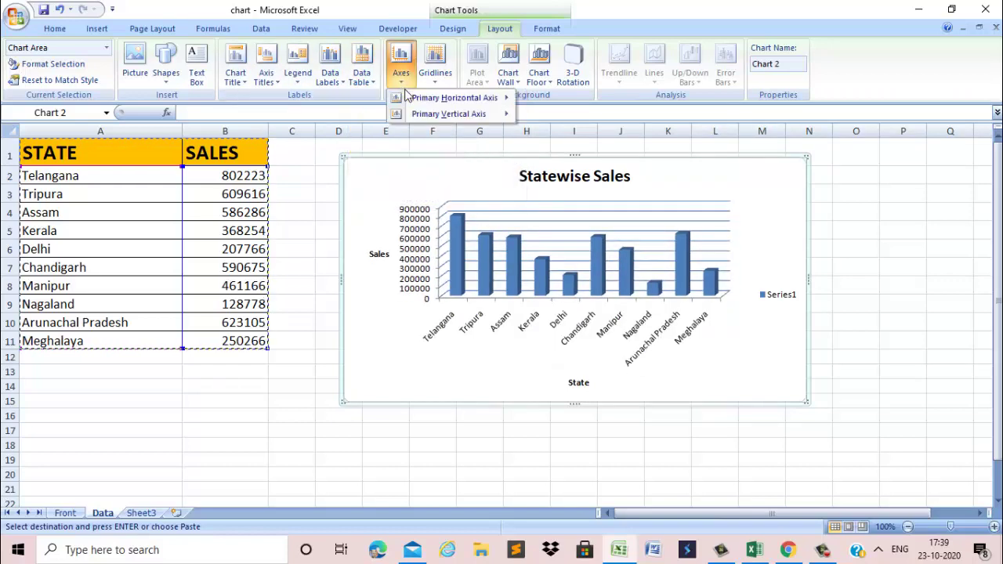
mouse_move(415, 99)
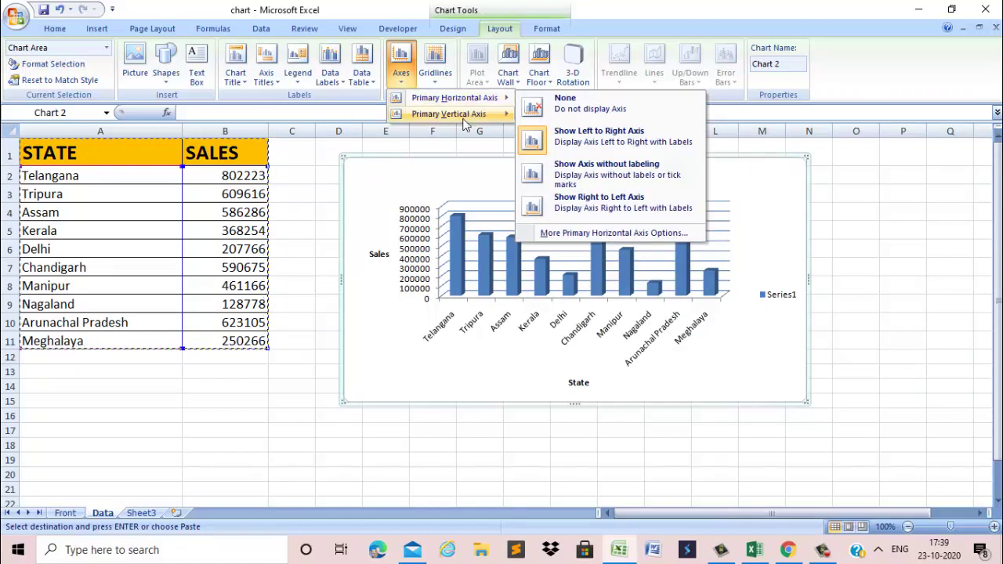
mouse_move(463, 122)
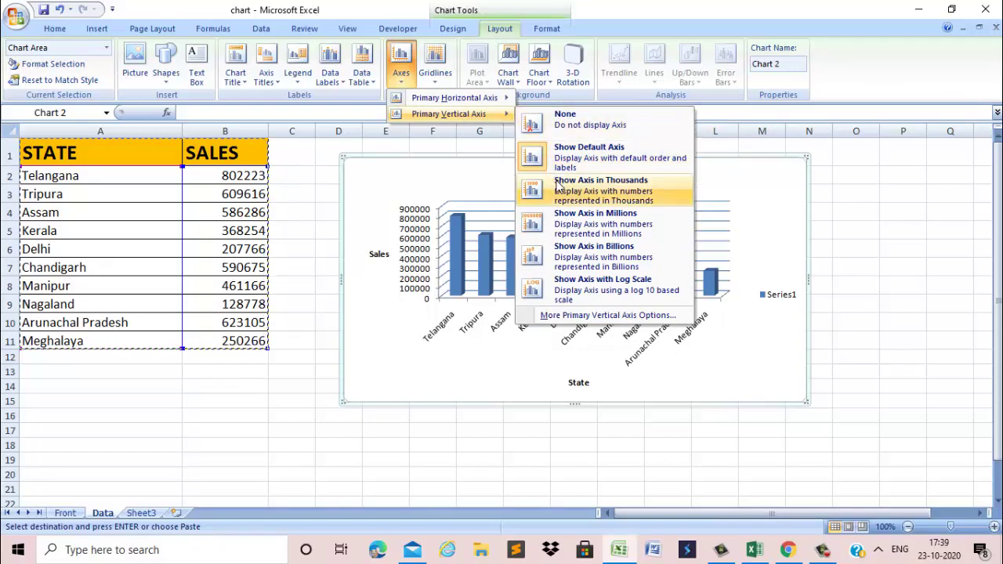
click(436, 67)
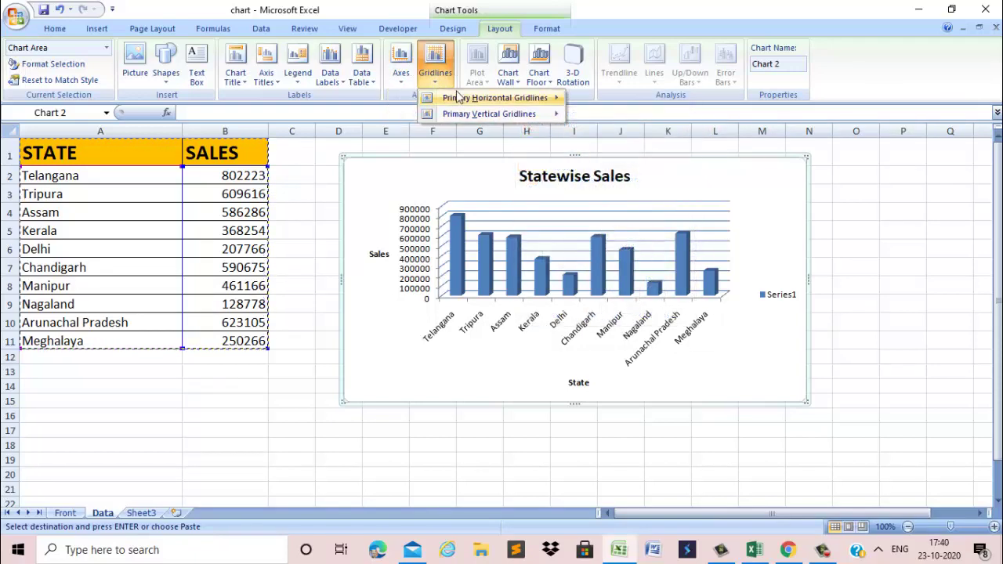
mouse_move(459, 95)
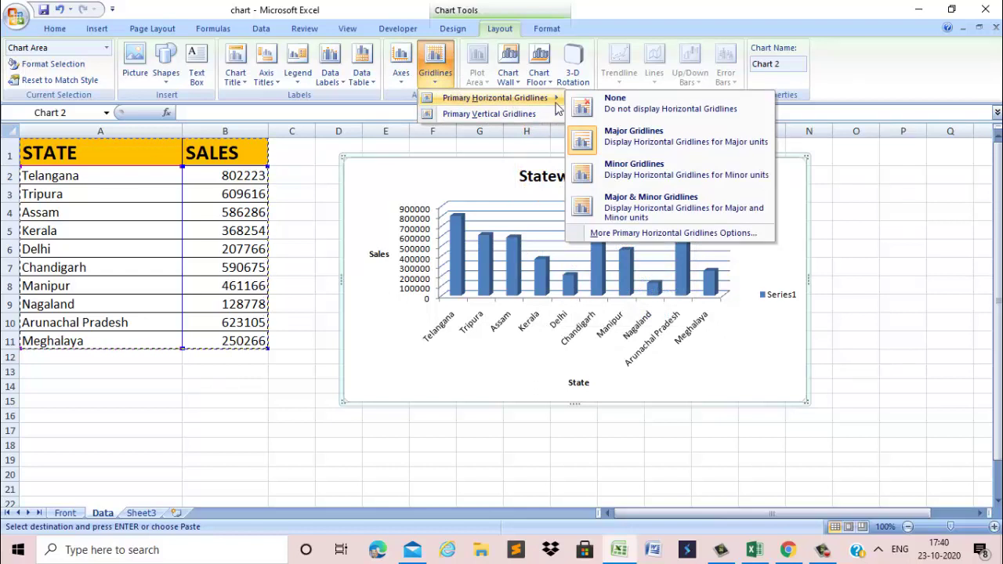
mouse_move(514, 116)
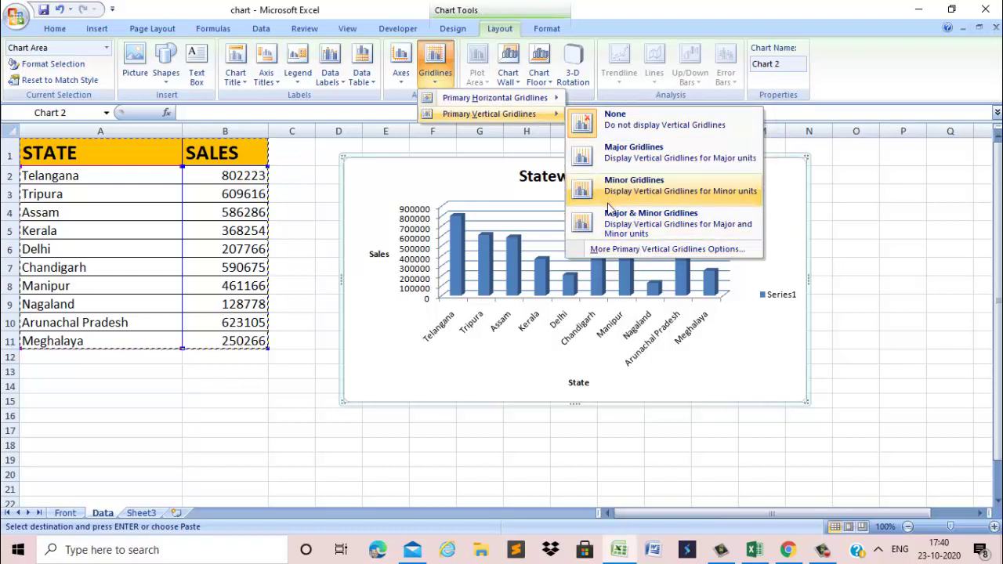
click(515, 78)
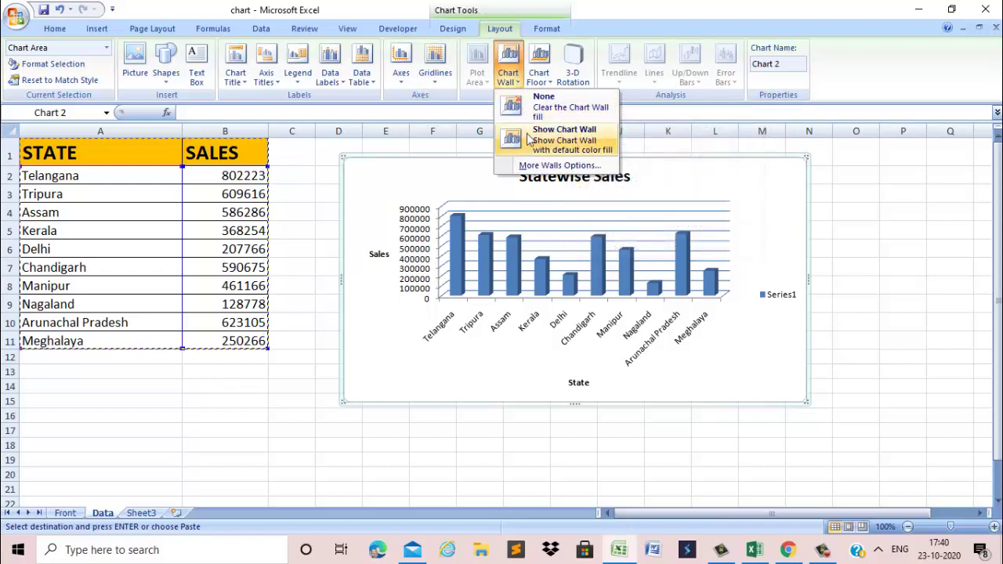
click(539, 76)
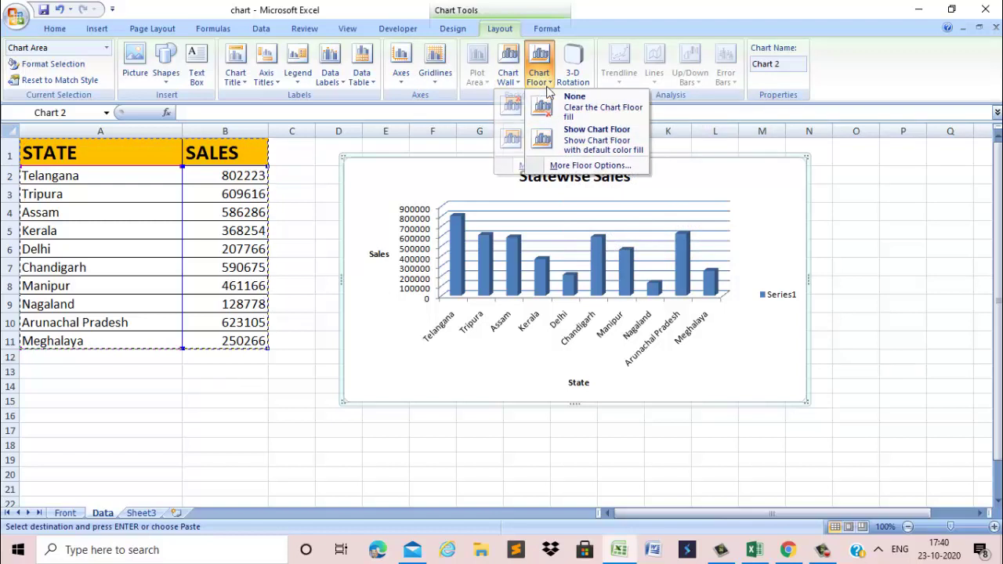
click(558, 149)
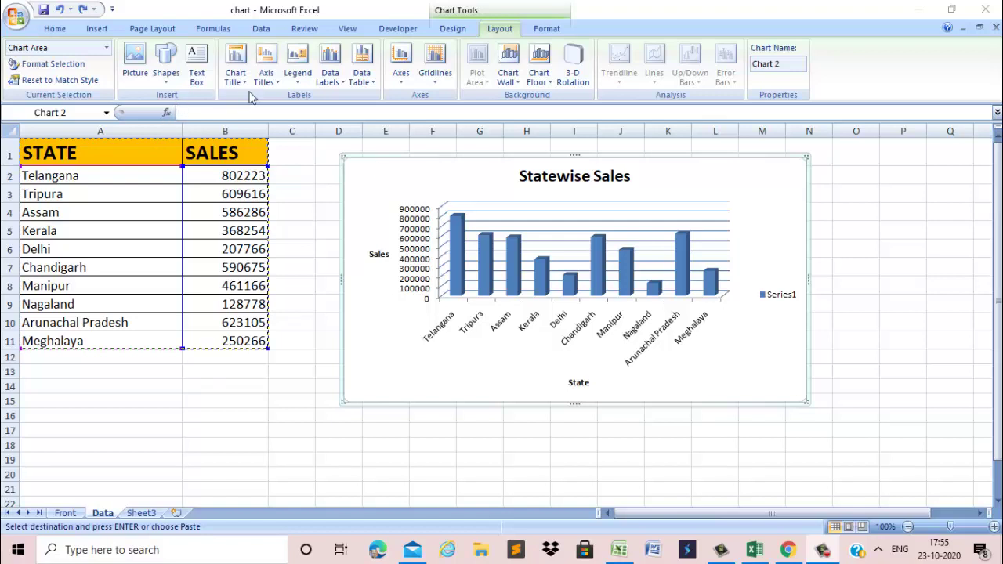
Examine the fill and border color options in the chart title's formatting settings, and leave them as they are.
click(247, 88)
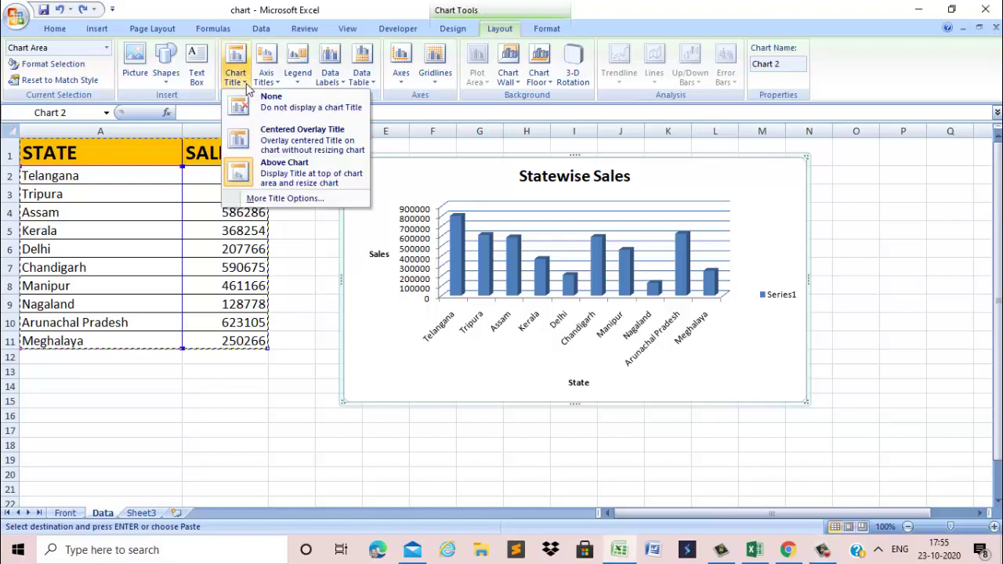
click(267, 198)
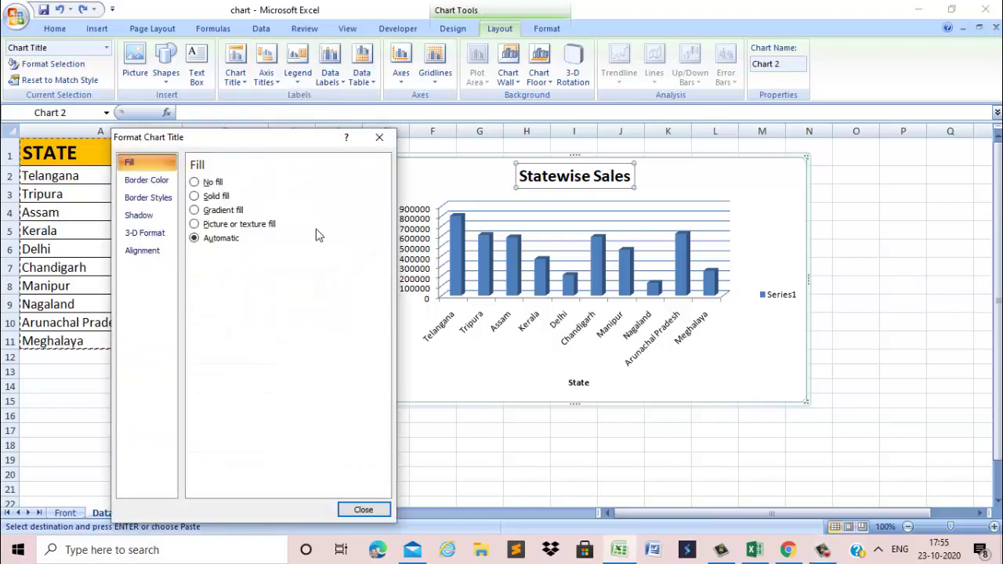
click(379, 137)
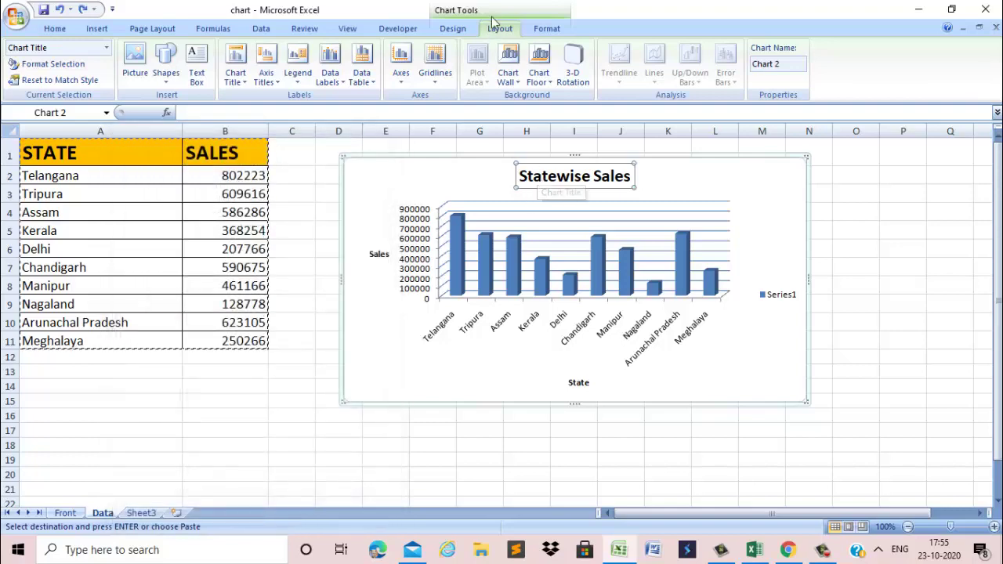
click(68, 66)
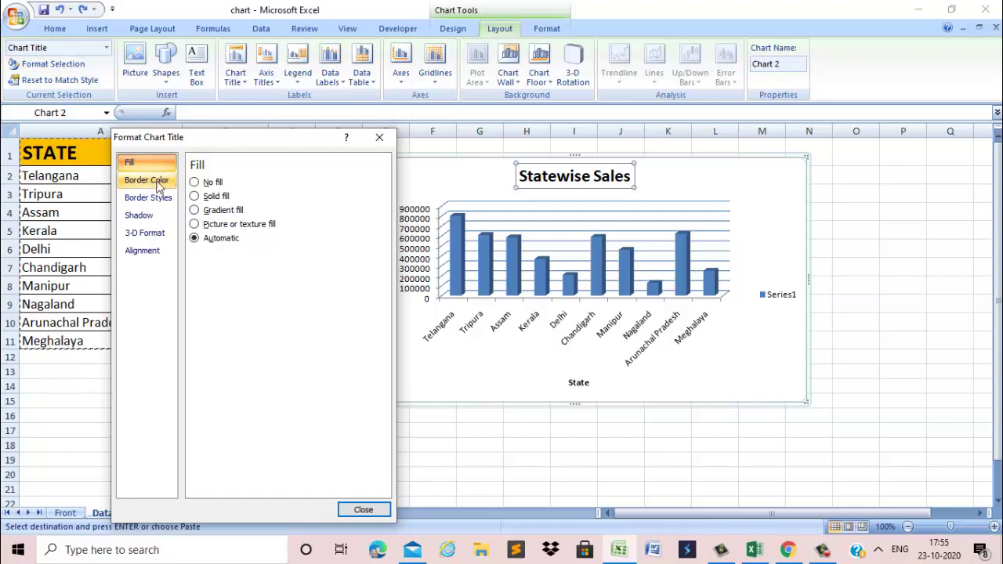
click(150, 185)
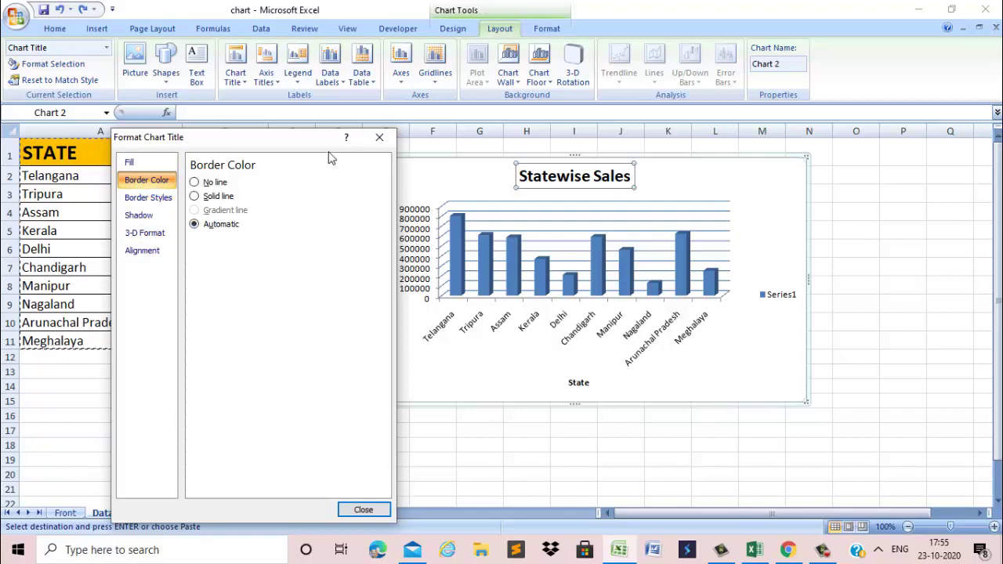
click(380, 138)
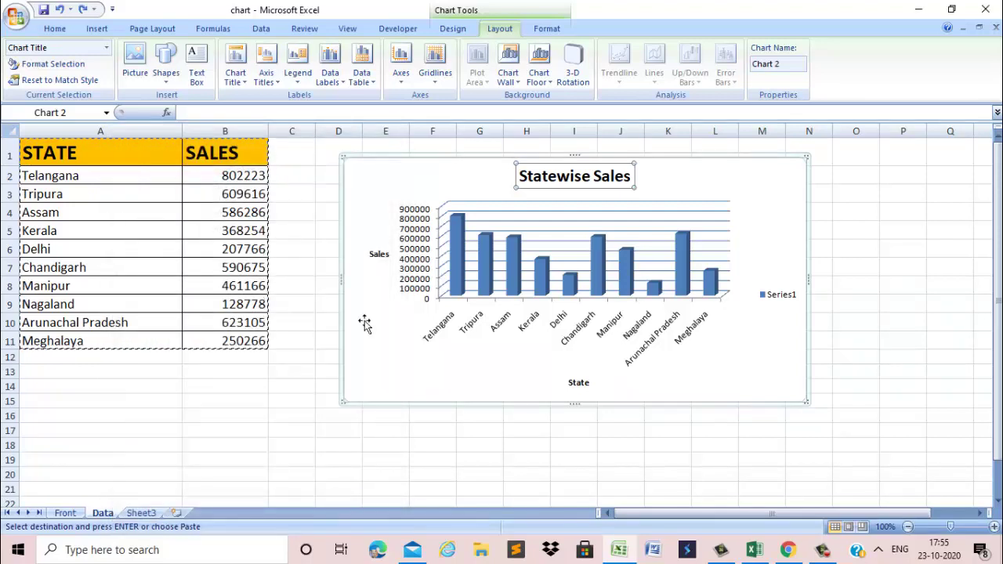
Give the chart's plot area a gradient fill, trying the green preset colors and then the orange-pink preset.
click(742, 246)
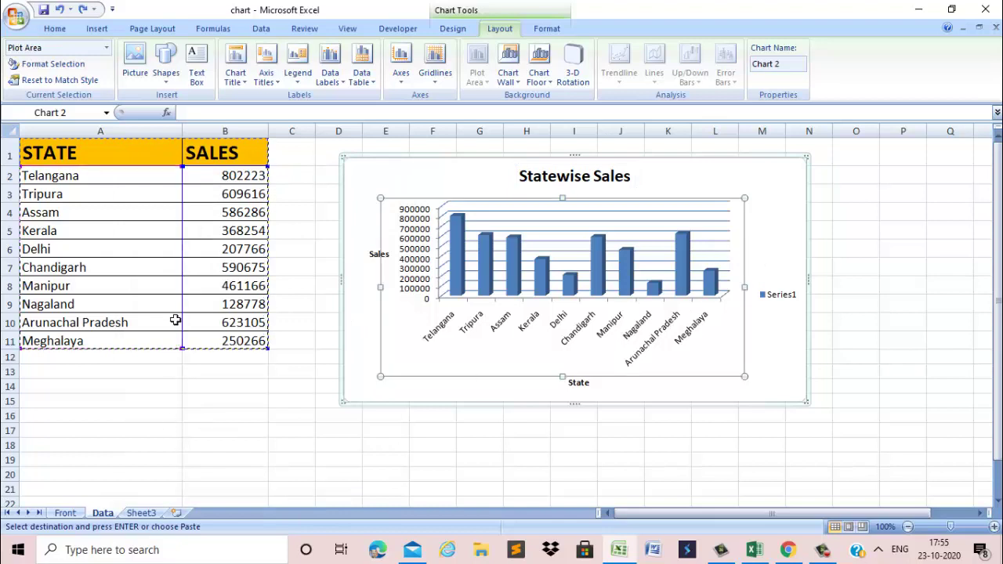
click(52, 63)
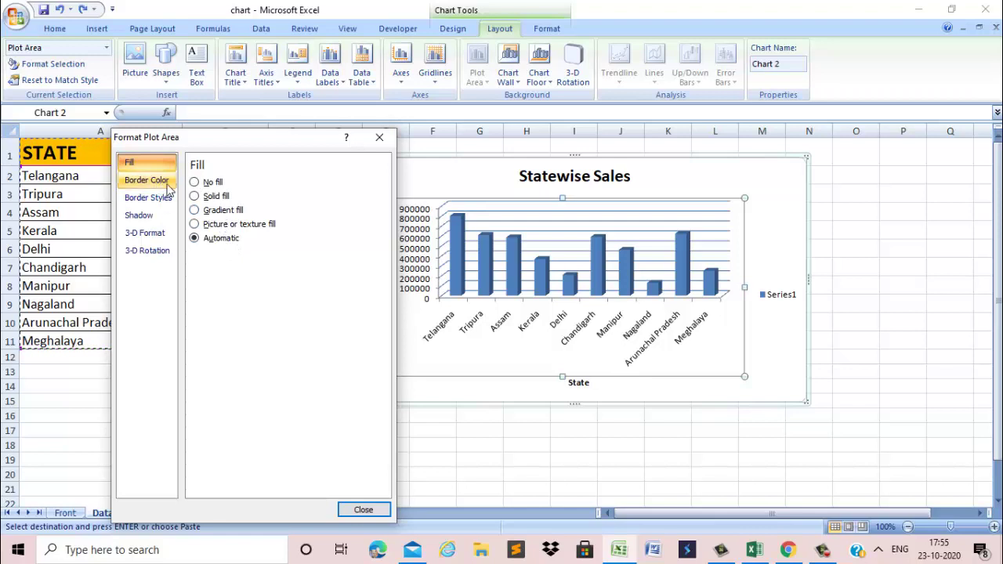
click(206, 217)
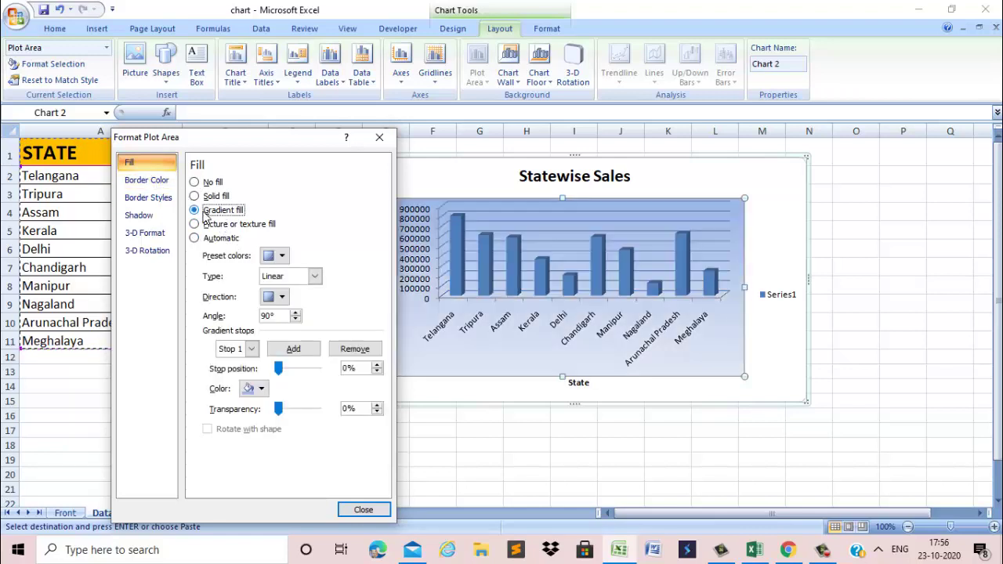
click(280, 297)
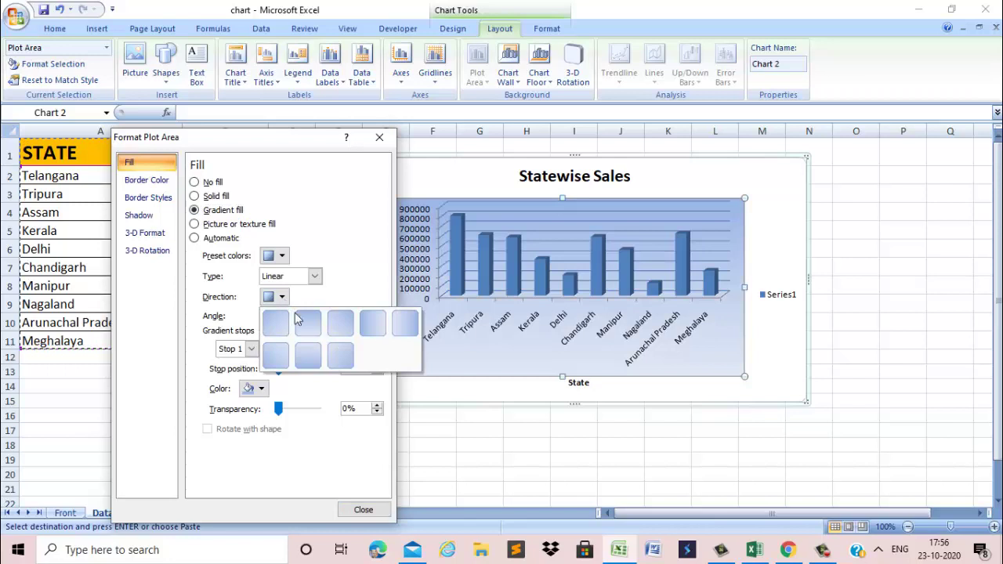
click(280, 259)
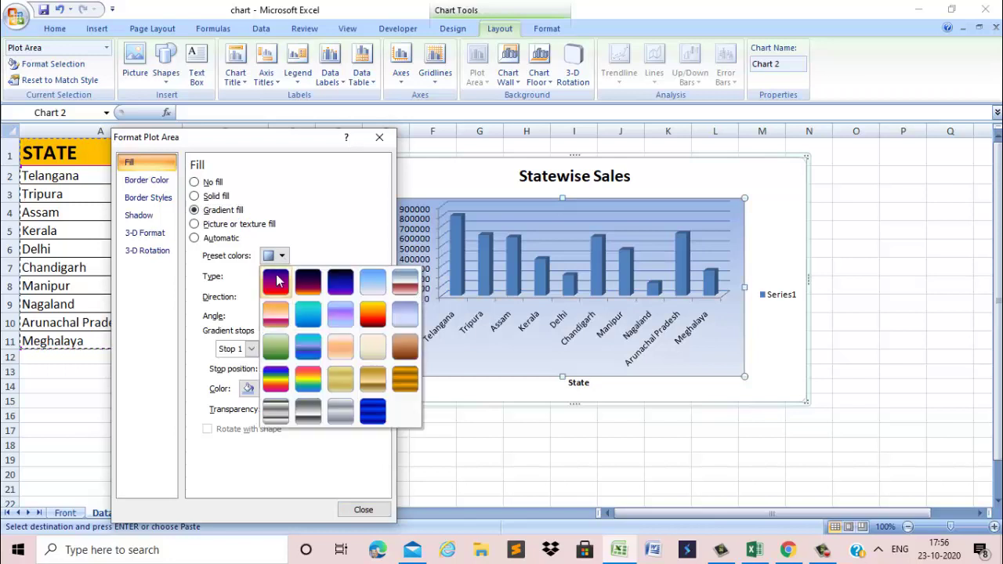
click(281, 350)
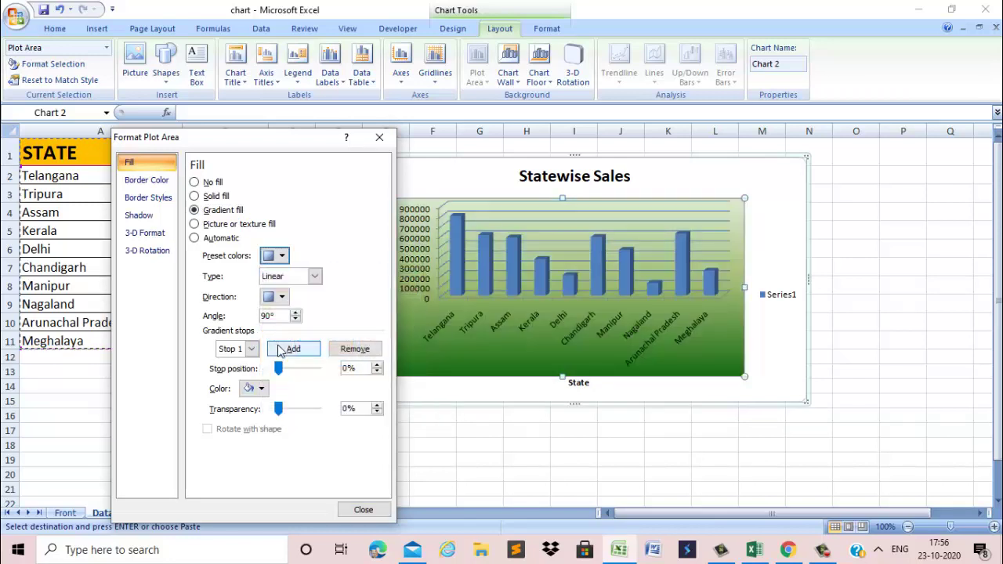
click(281, 256)
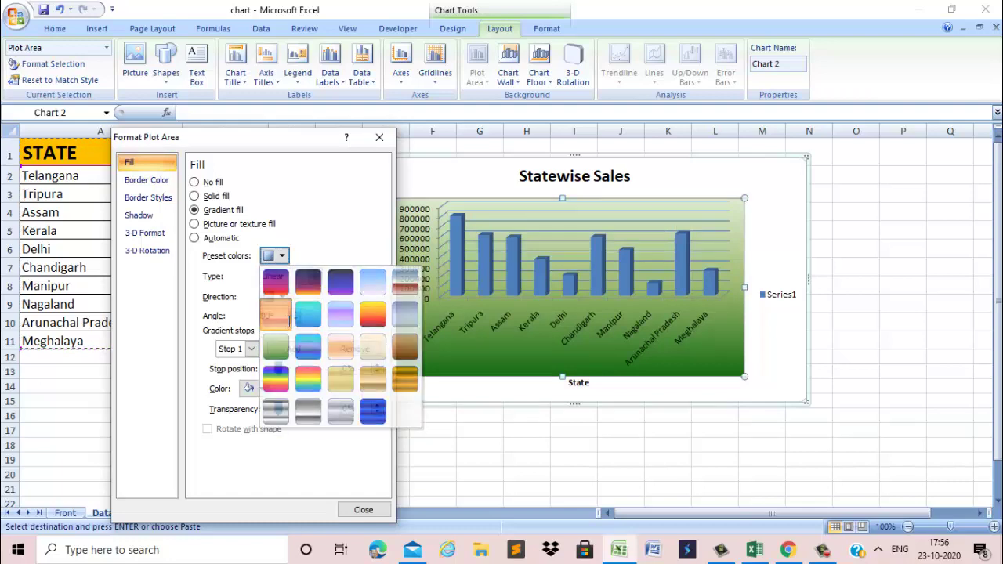
click(289, 321)
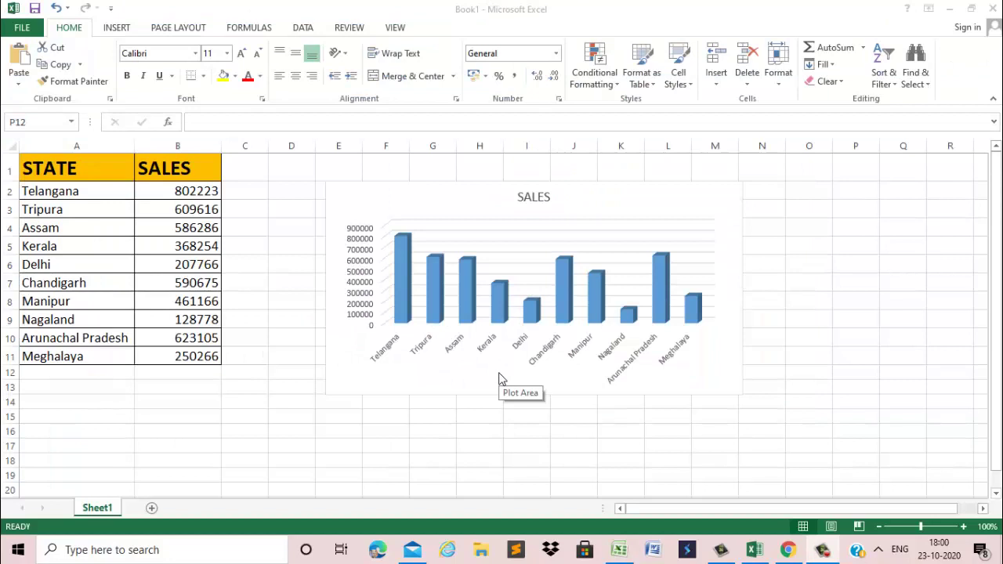
In the Book1 workbook, turn on axis titles, data labels, the data table and the legend for the SALES chart.
click(505, 379)
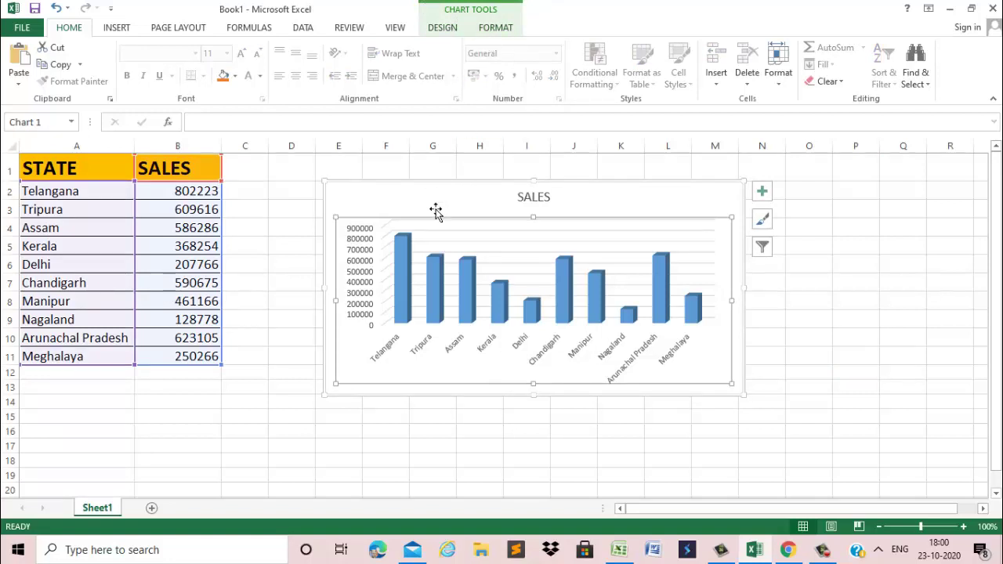
click(441, 28)
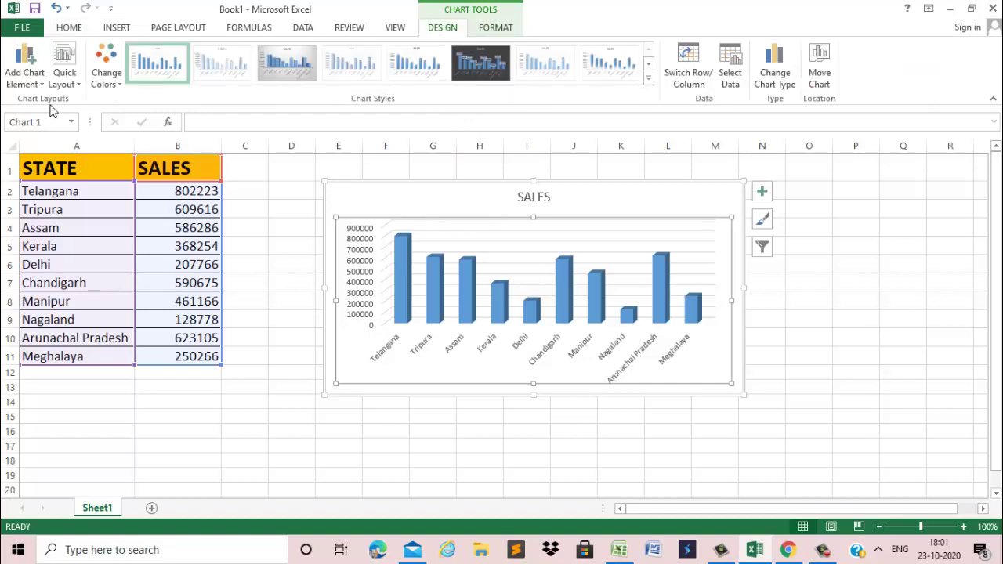
click(25, 79)
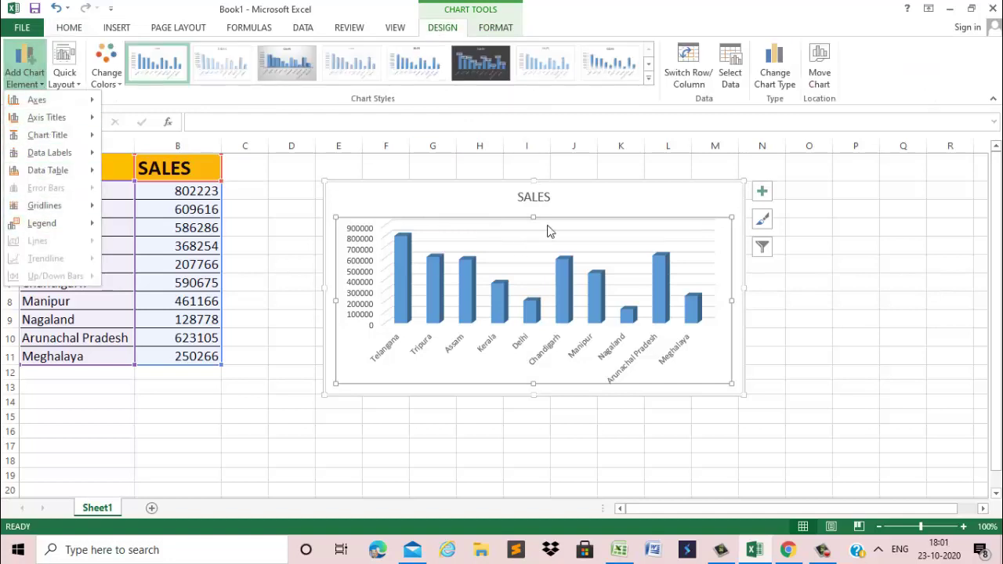
click(762, 194)
click(762, 192)
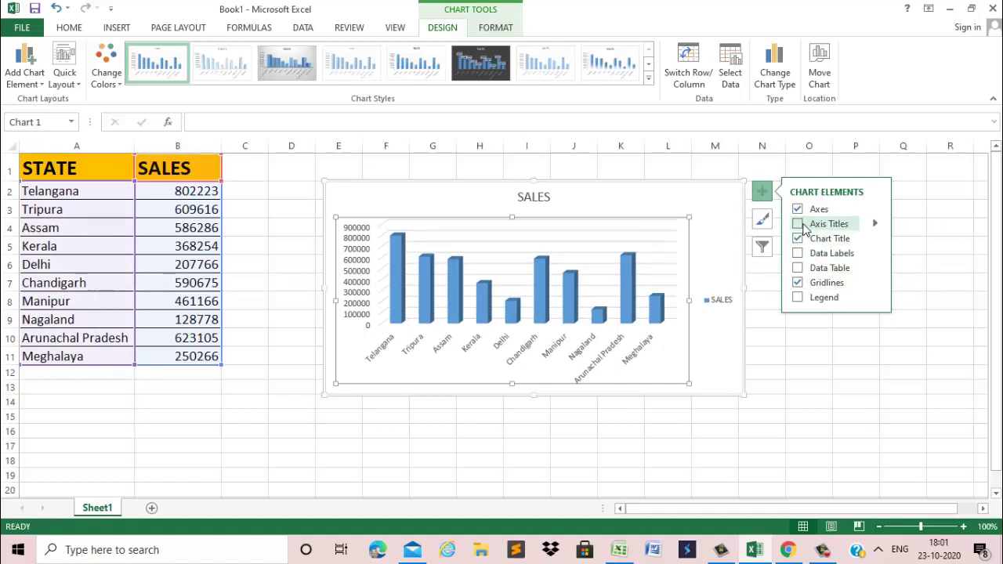
click(798, 224)
click(797, 254)
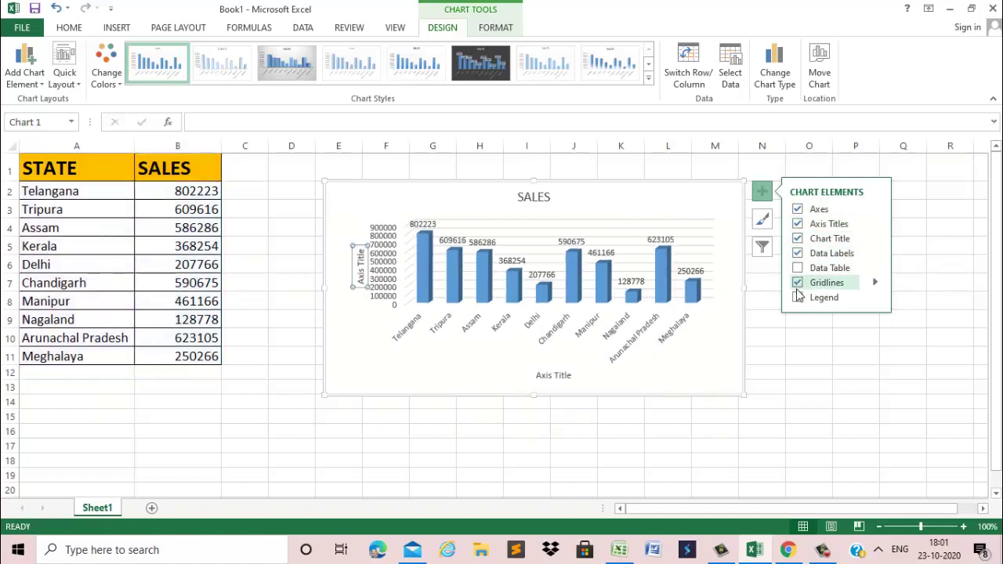
click(798, 268)
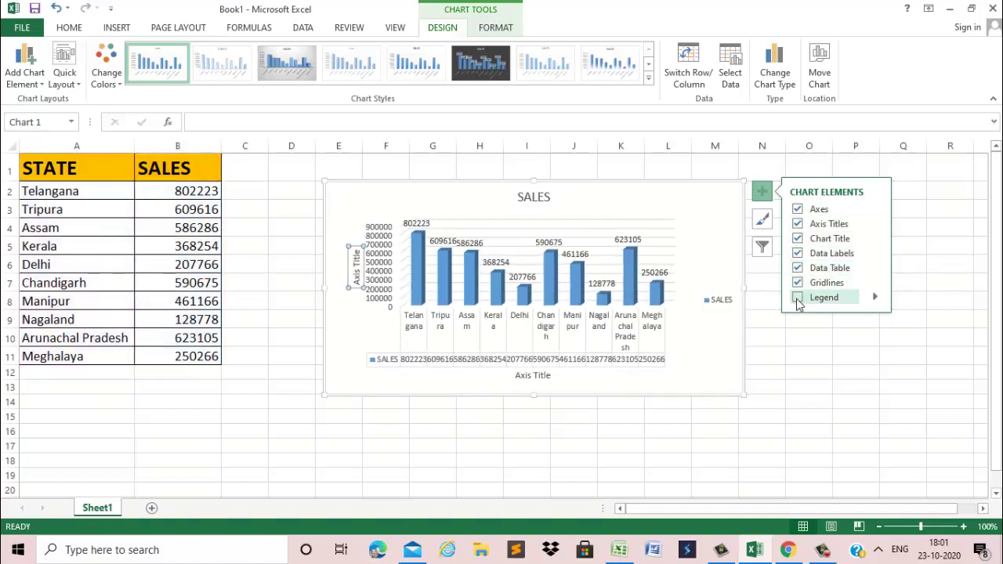
click(797, 298)
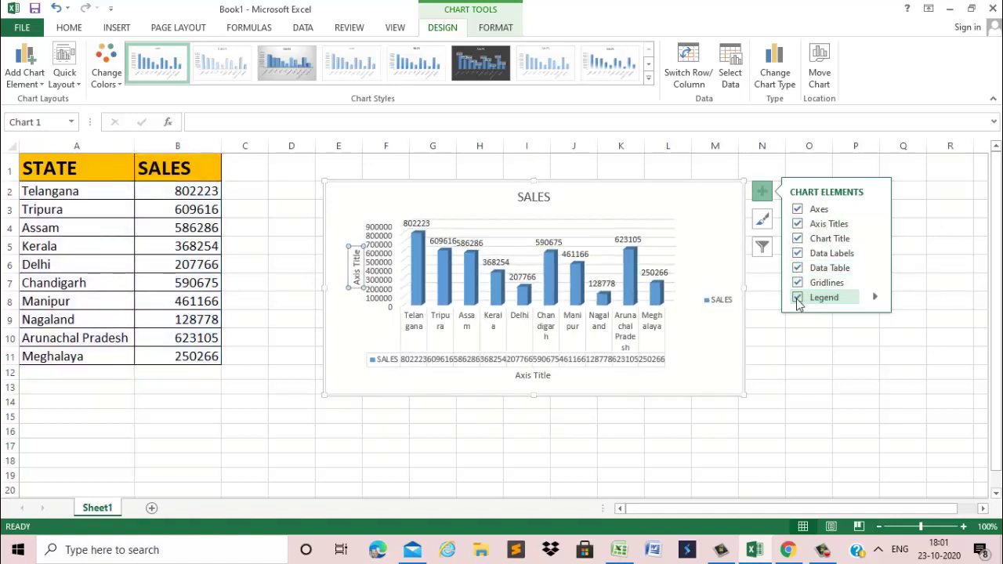
Turn off all axes of the SALES chart, then turn the primary vertical axis back on.
click(798, 210)
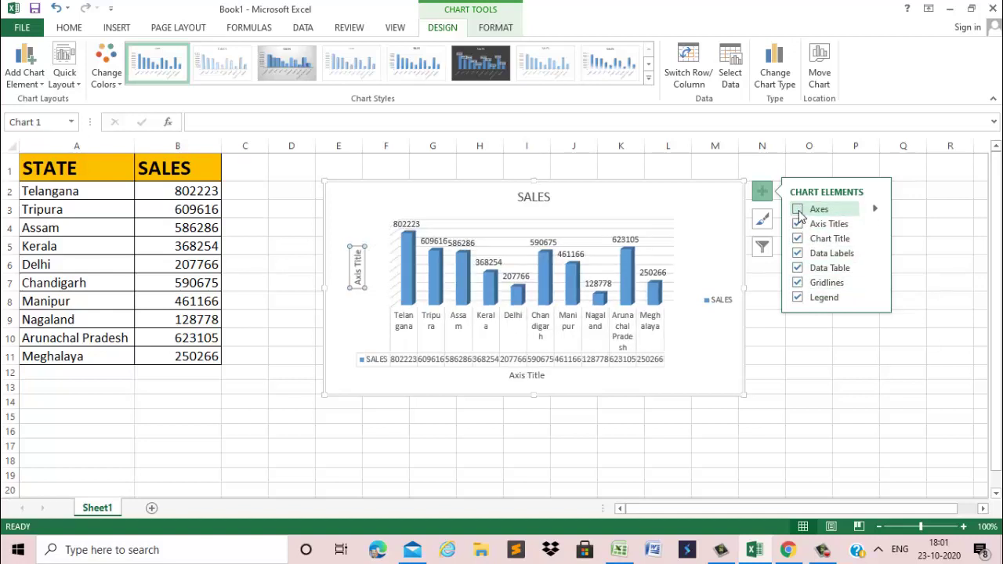
click(875, 209)
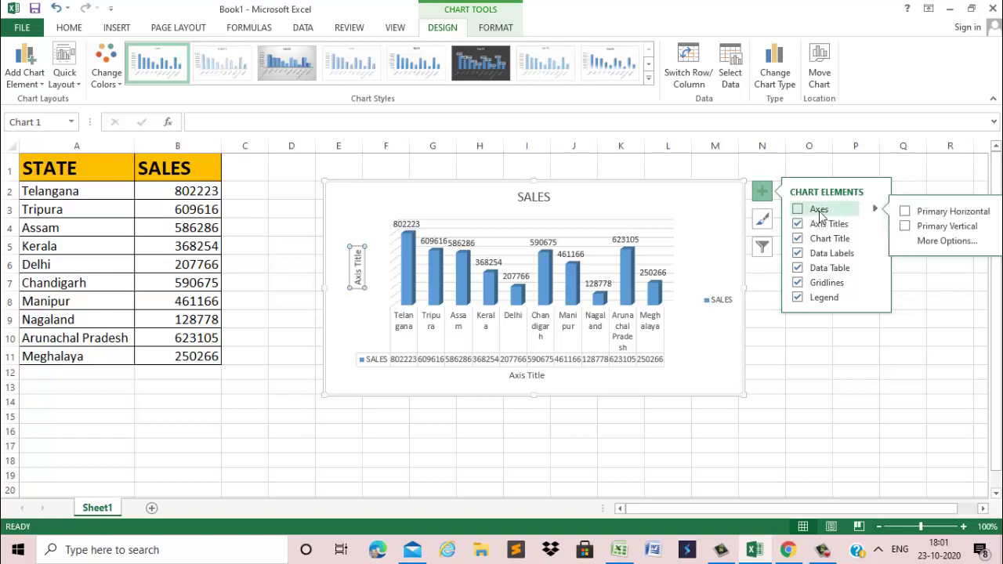
click(906, 226)
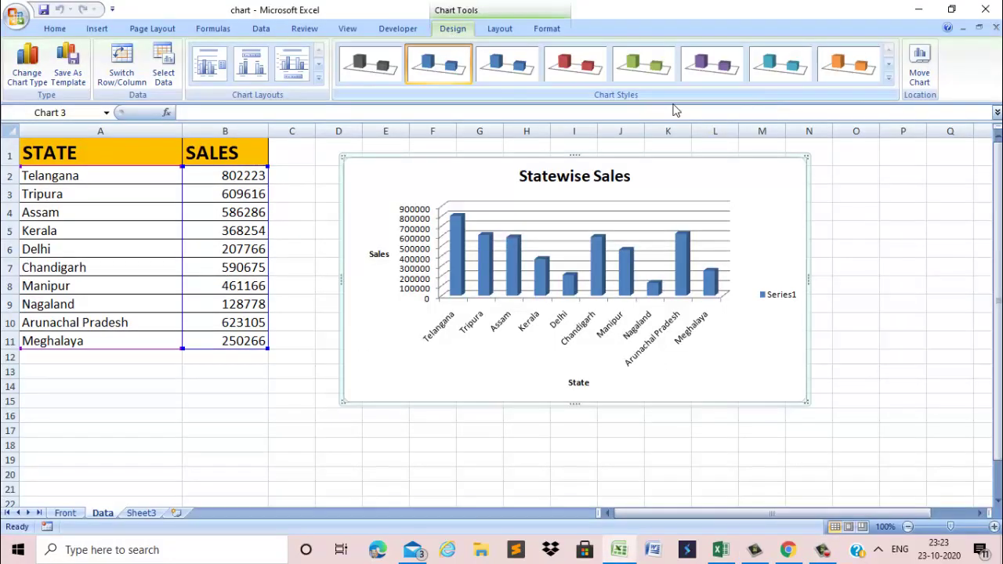
In the chart workbook, apply the dark gray chart style with shaded walls and floor to the Statewise Sales chart.
click(888, 78)
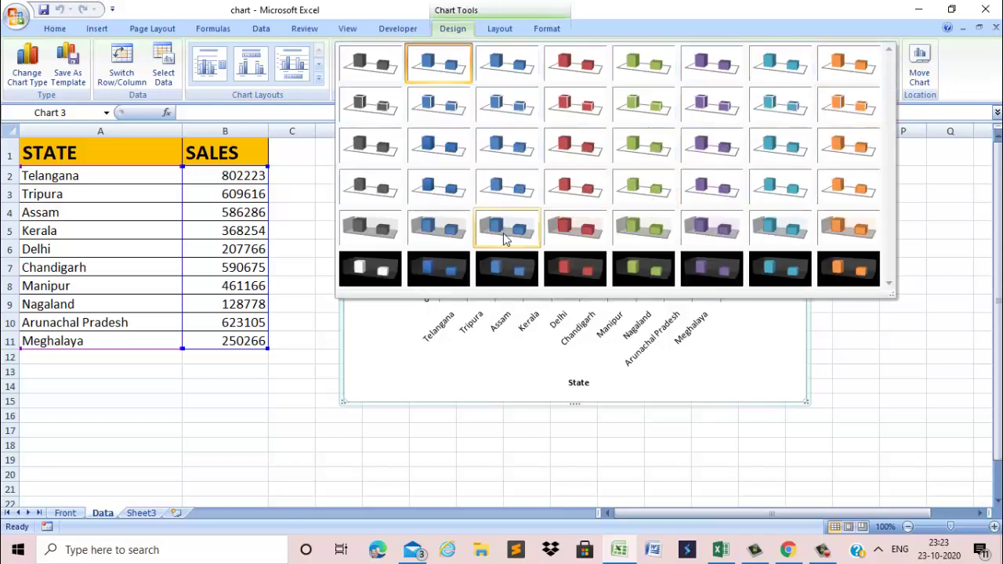
click(357, 226)
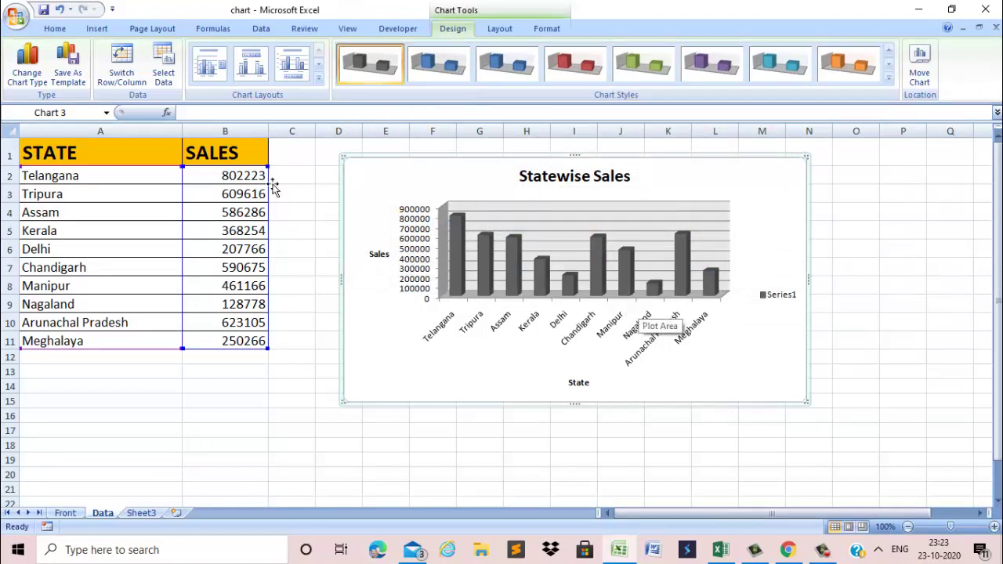
Apply the gapless-column layout to the Statewise Sales chart, then the layout with data labels and a legend below the plot.
click(318, 82)
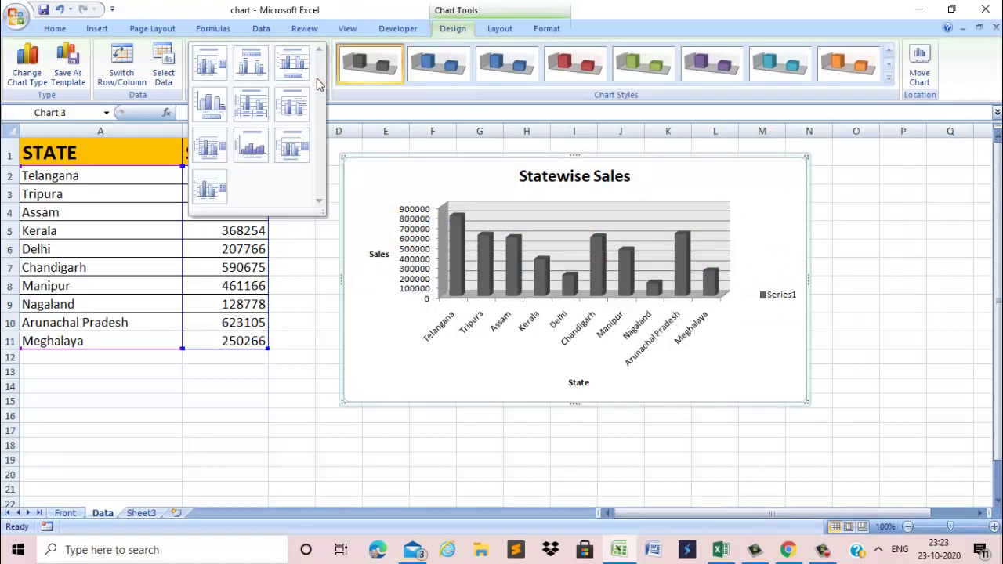
click(263, 155)
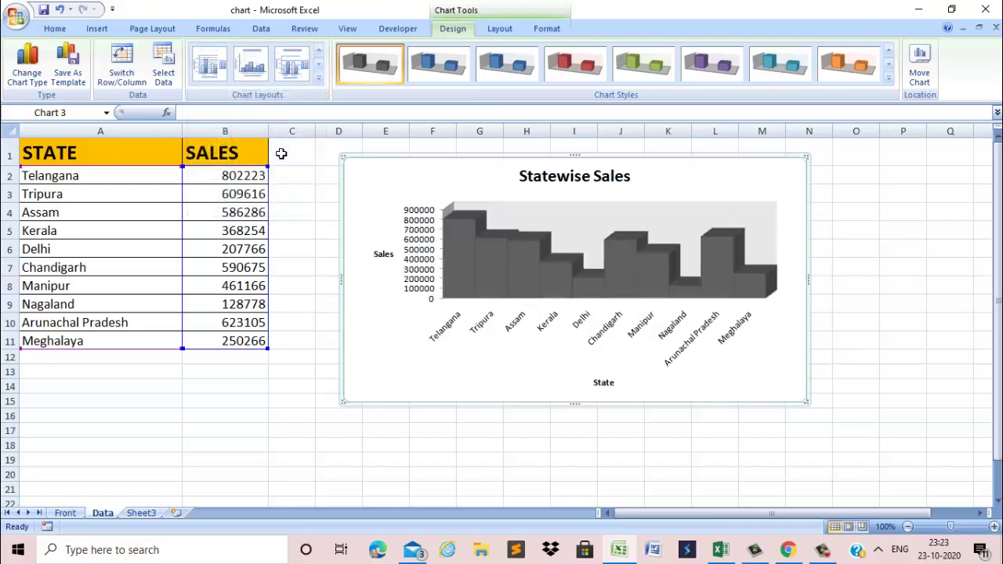
click(318, 80)
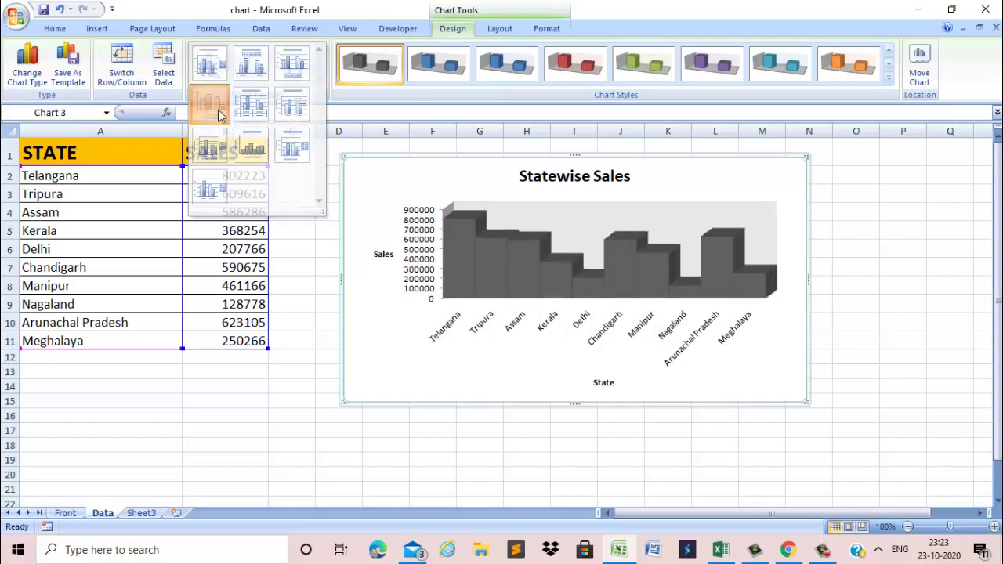
click(219, 115)
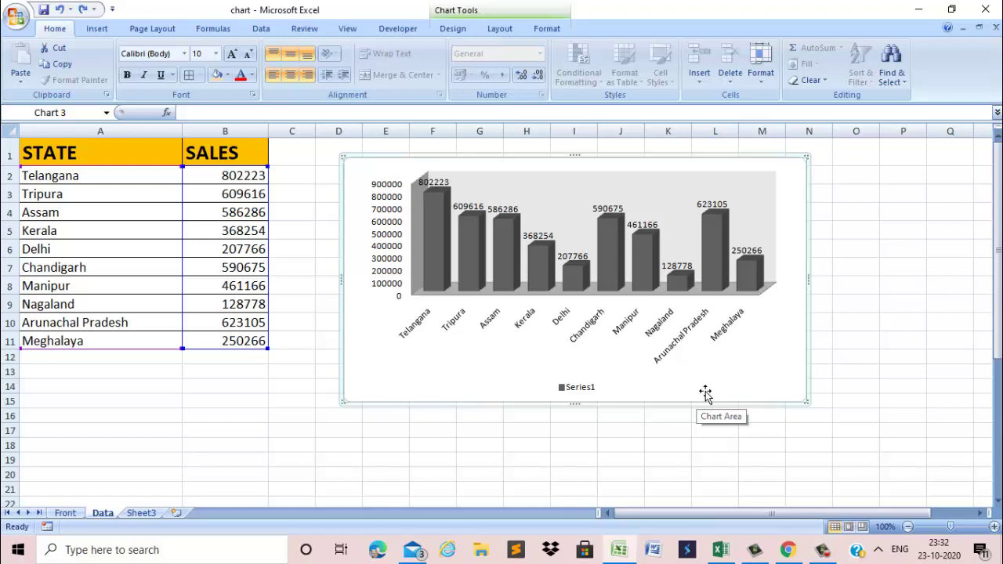
Delete the existing chart, create a default column chart from A2:B11 and place it beside the table.
key(Delete)
drag(60, 177, 220, 346)
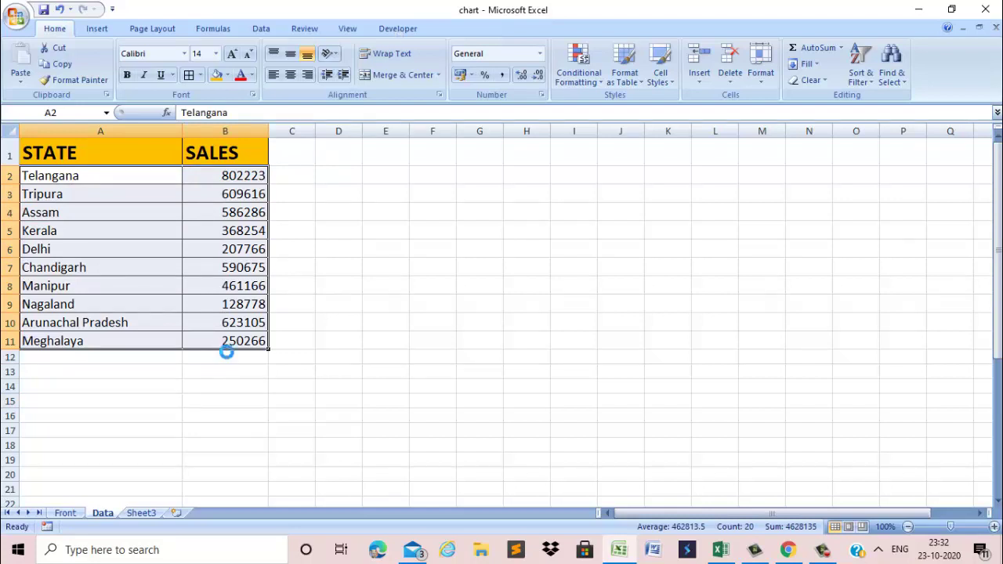
key(alt+F1)
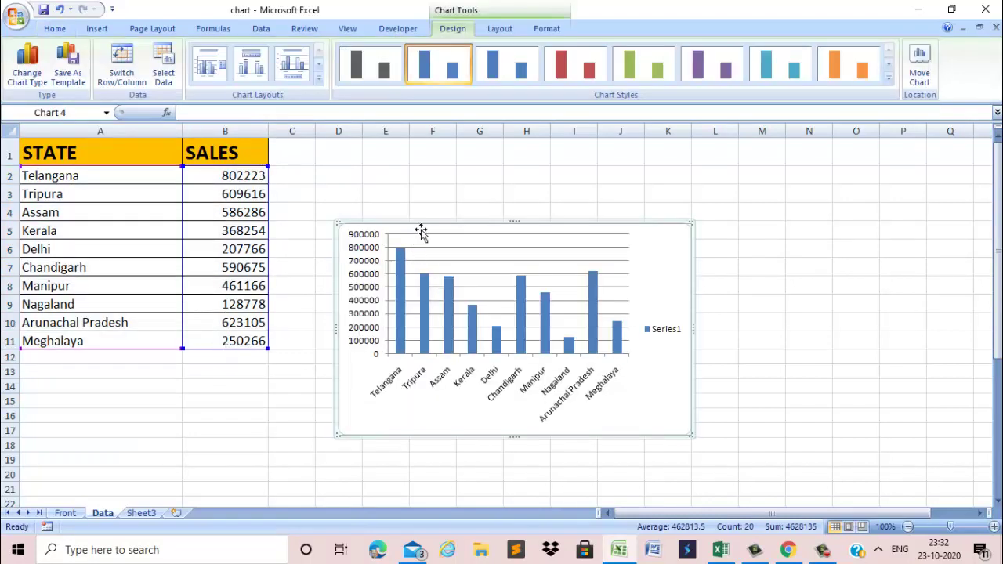
drag(421, 228, 413, 159)
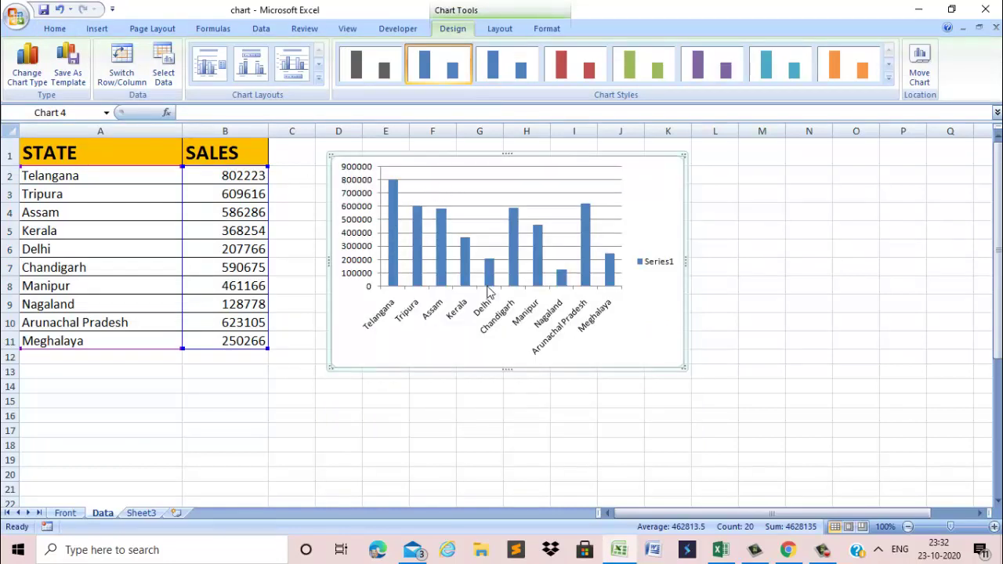
Insert a 3-D clustered column chart from the yearly sales data in A25:B34 and place it nearer the table.
click(195, 348)
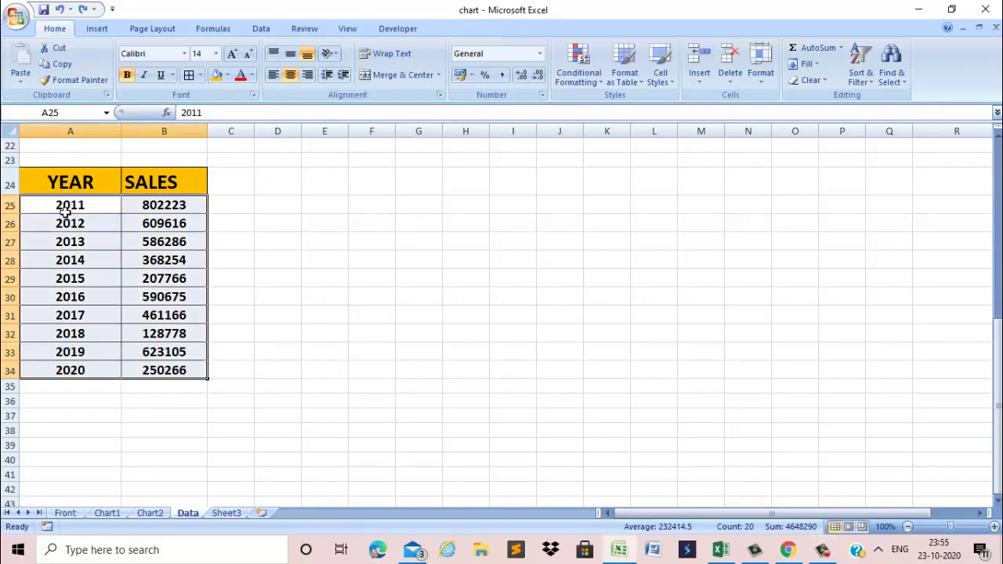
click(97, 29)
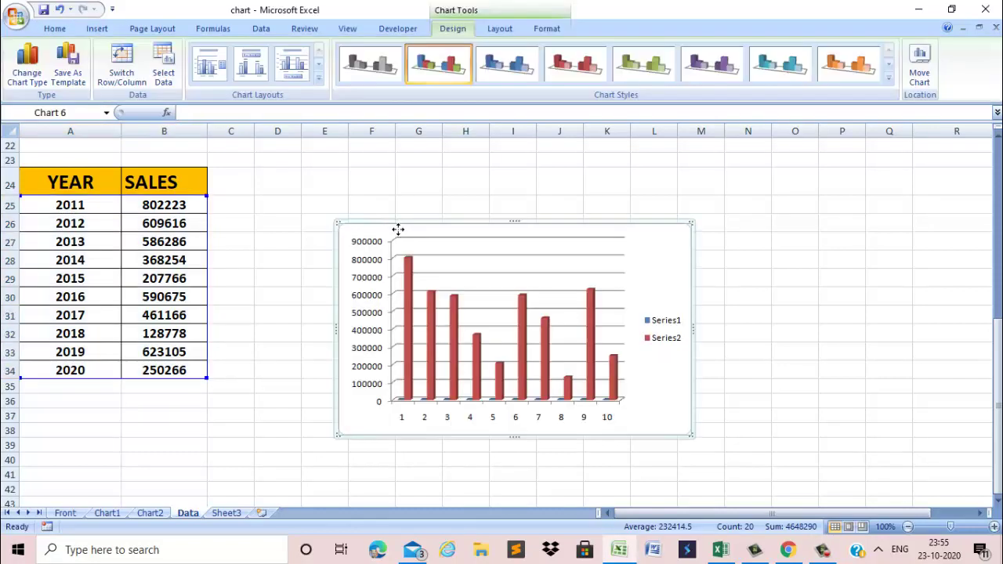
drag(398, 229, 348, 178)
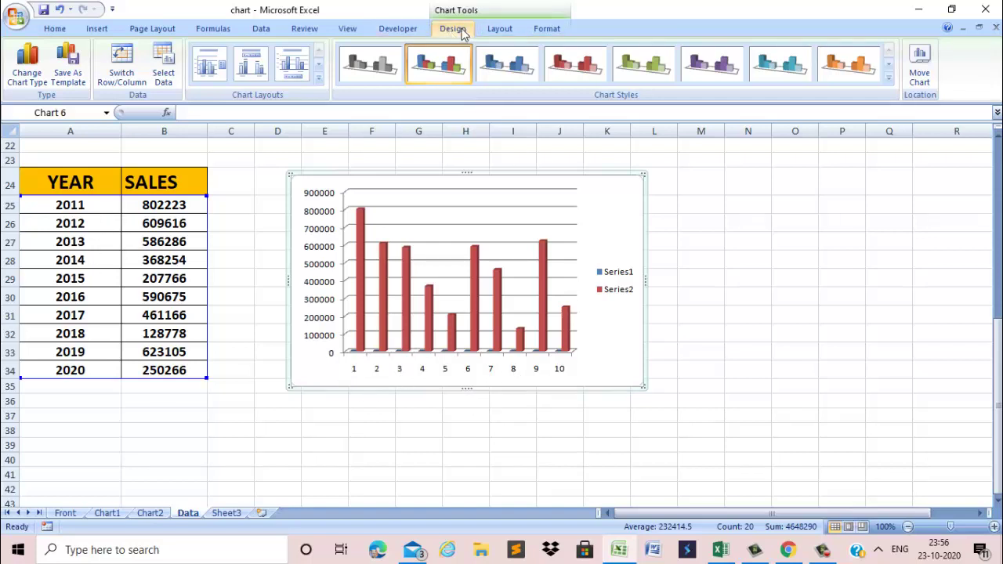
Set the yearly sales chart's horizontal axis labels to the years in Data!$A$25:$A$34.
click(165, 67)
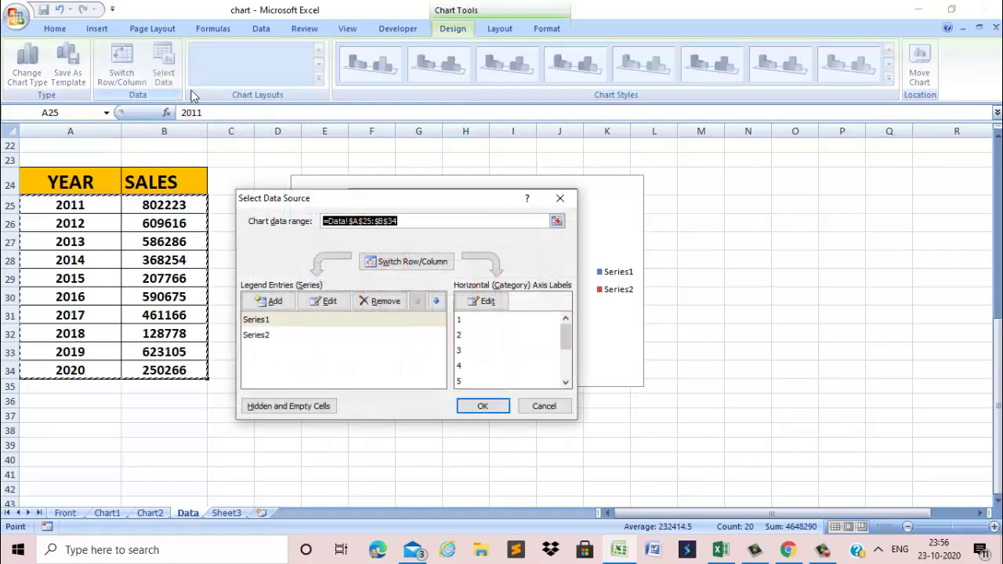
drag(363, 201, 714, 199)
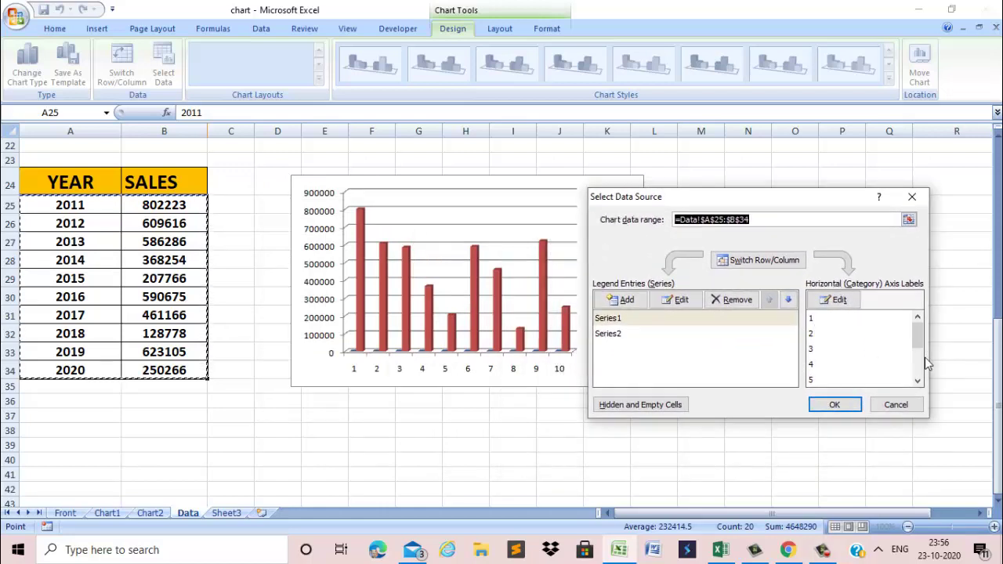
click(835, 299)
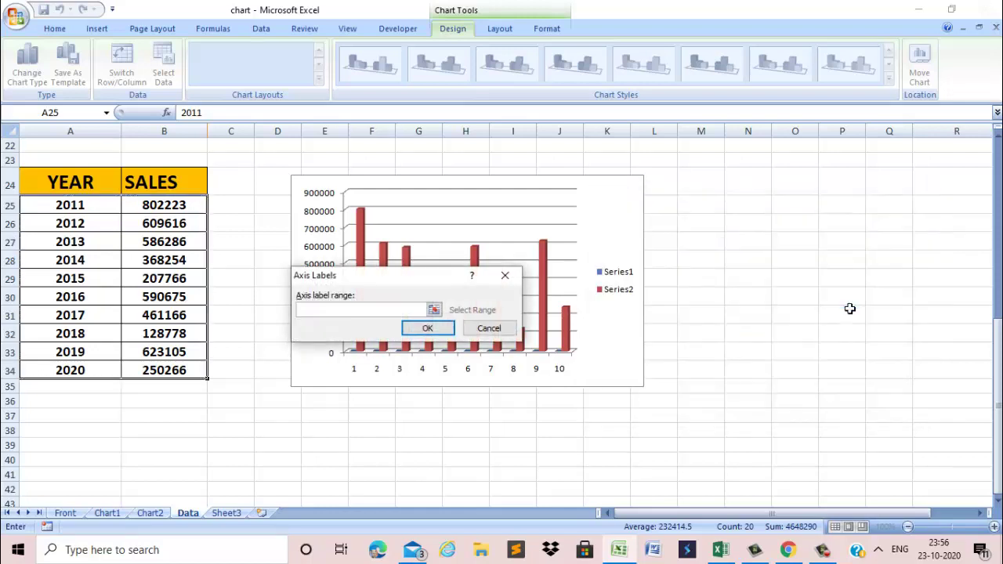
drag(381, 276, 715, 264)
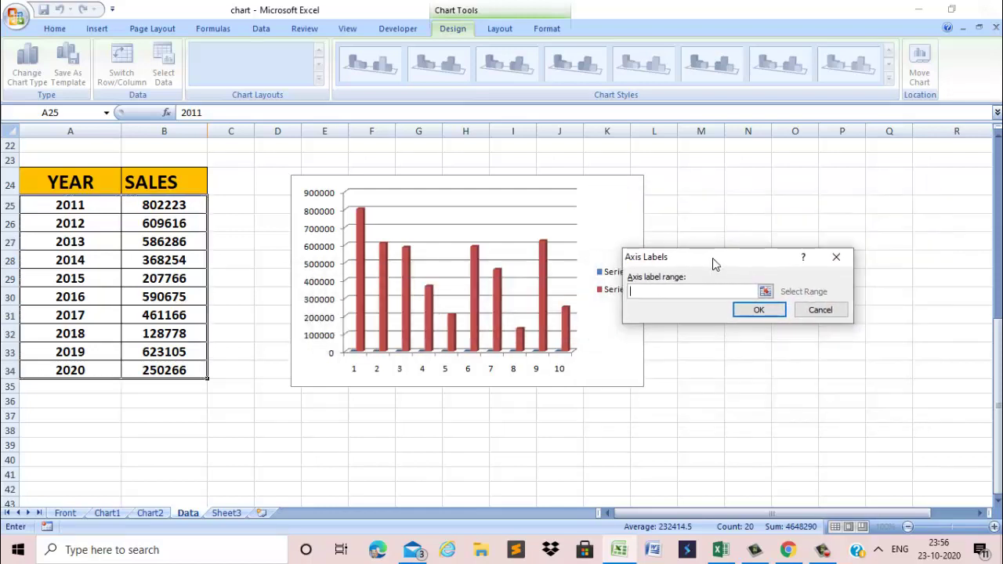
drag(68, 205, 62, 368)
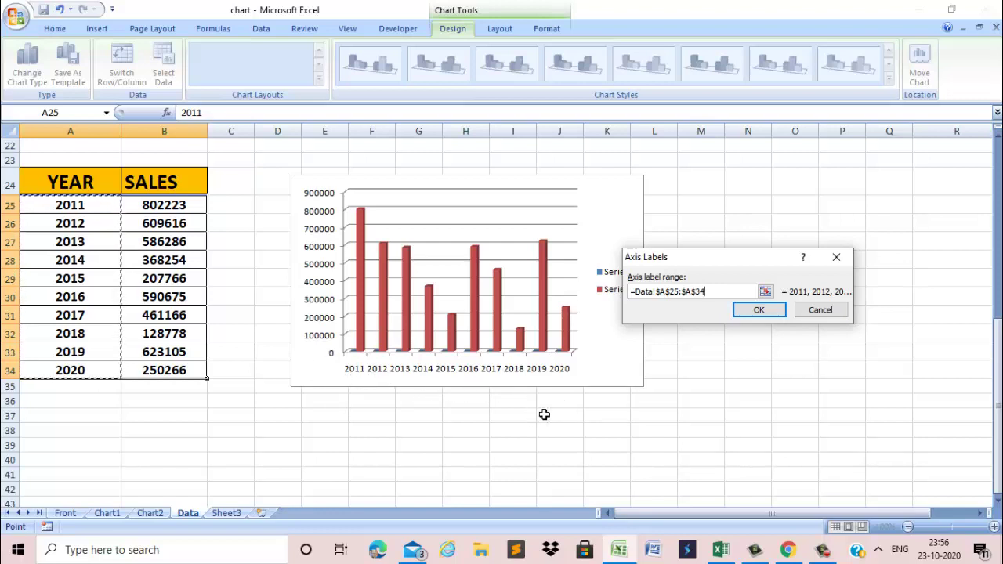
click(759, 313)
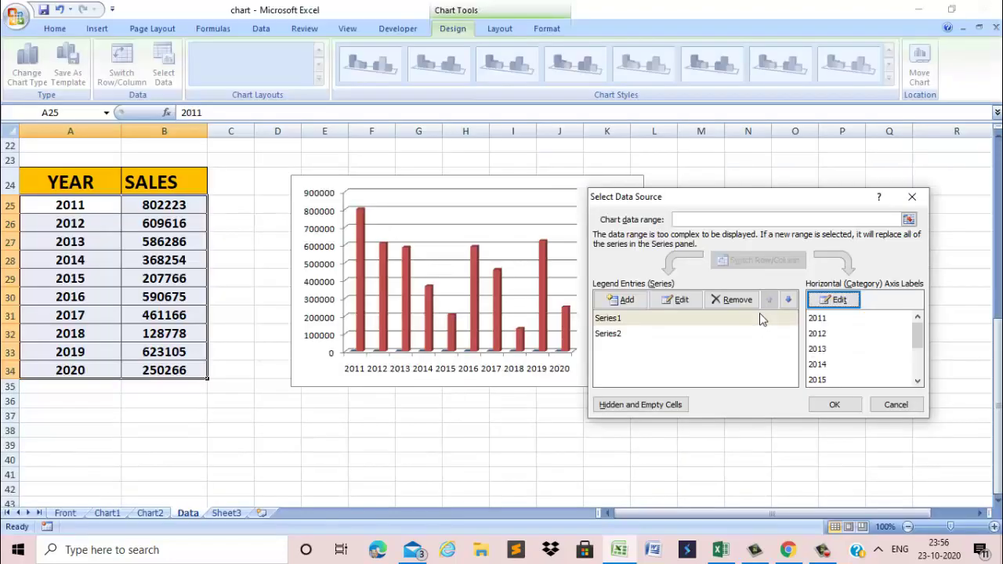
click(823, 404)
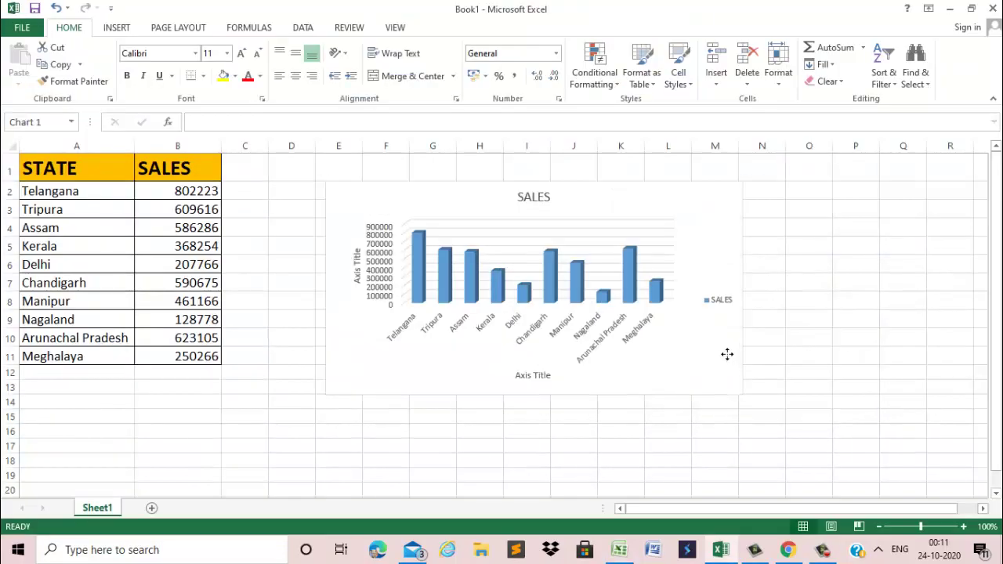
In the Book1 workbook, filter the SALES chart to only the Tripura and Assam categories, then reselect all categories.
click(727, 357)
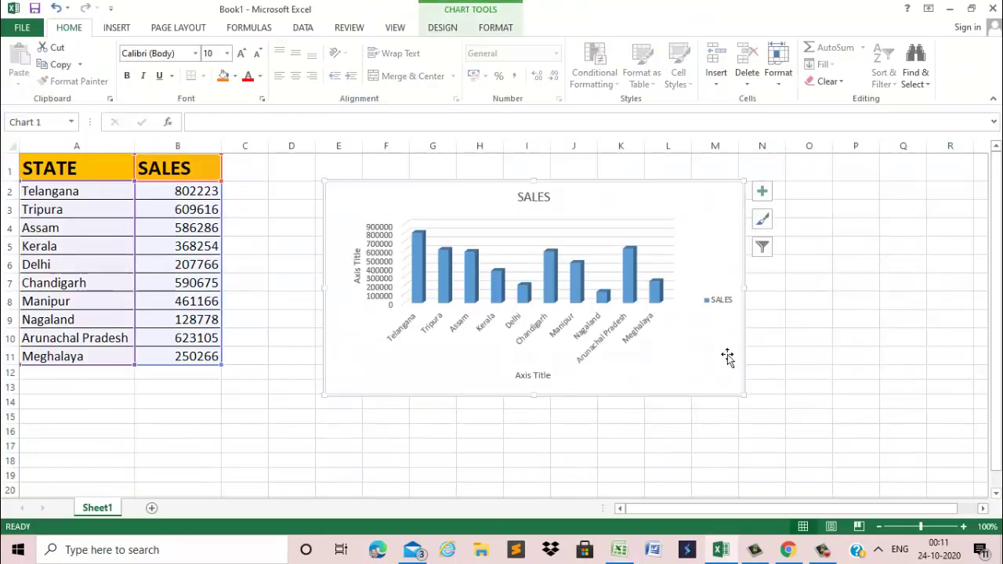
click(762, 248)
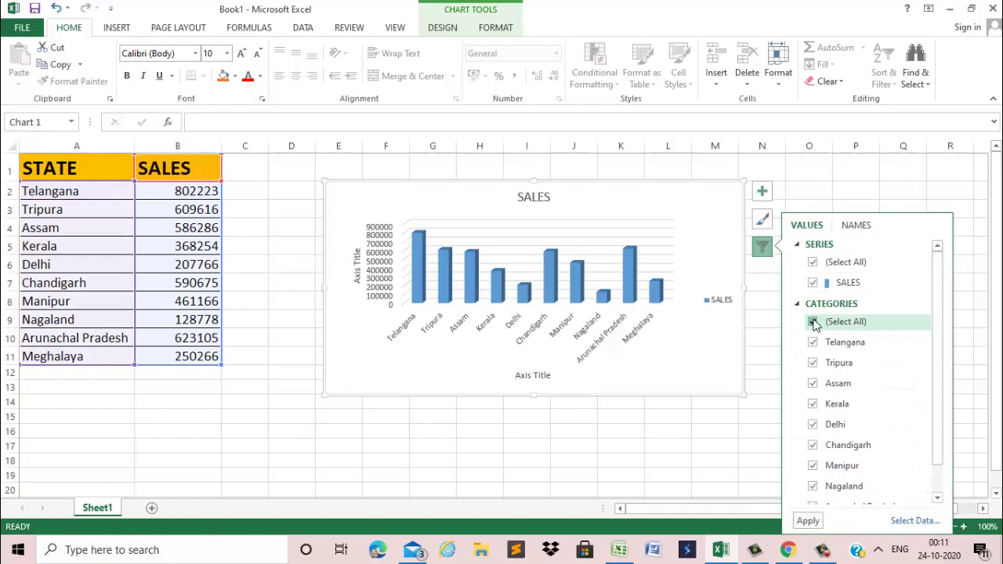
click(813, 322)
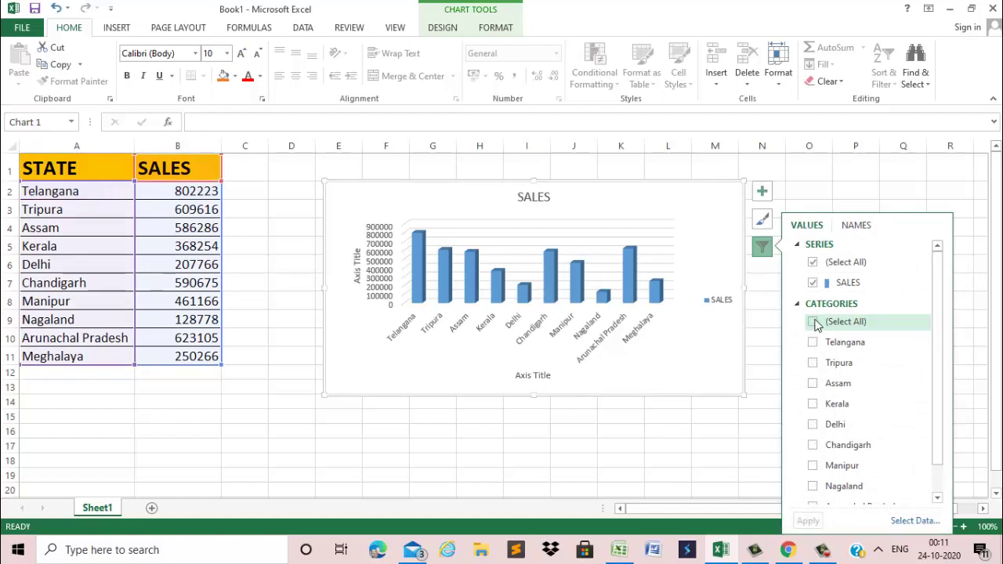
click(813, 362)
click(812, 384)
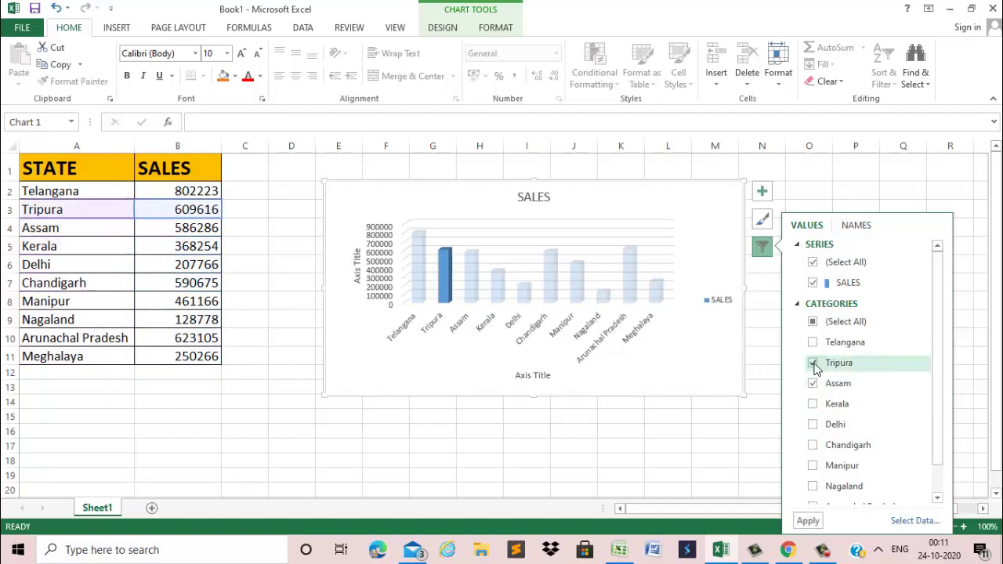
click(805, 520)
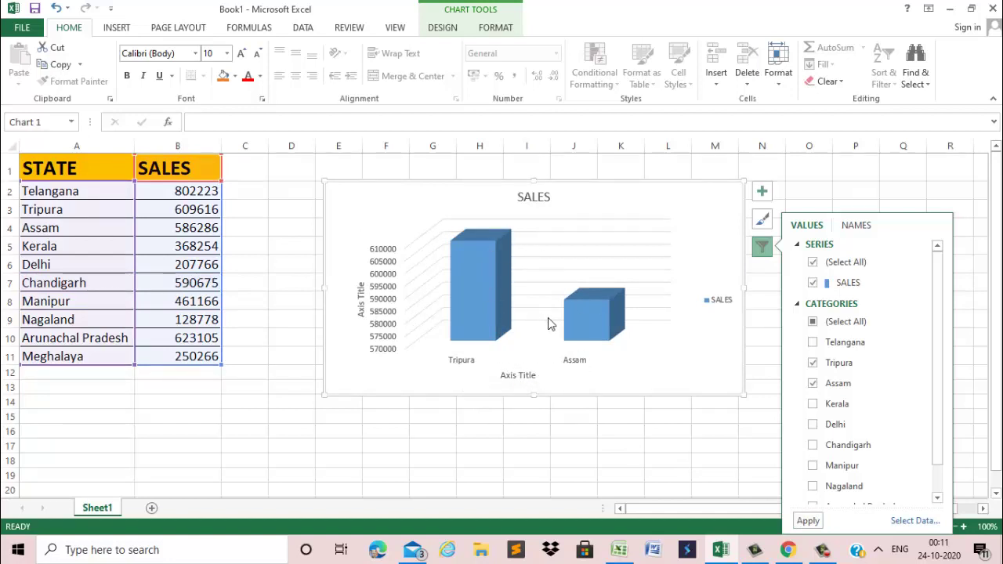
click(812, 321)
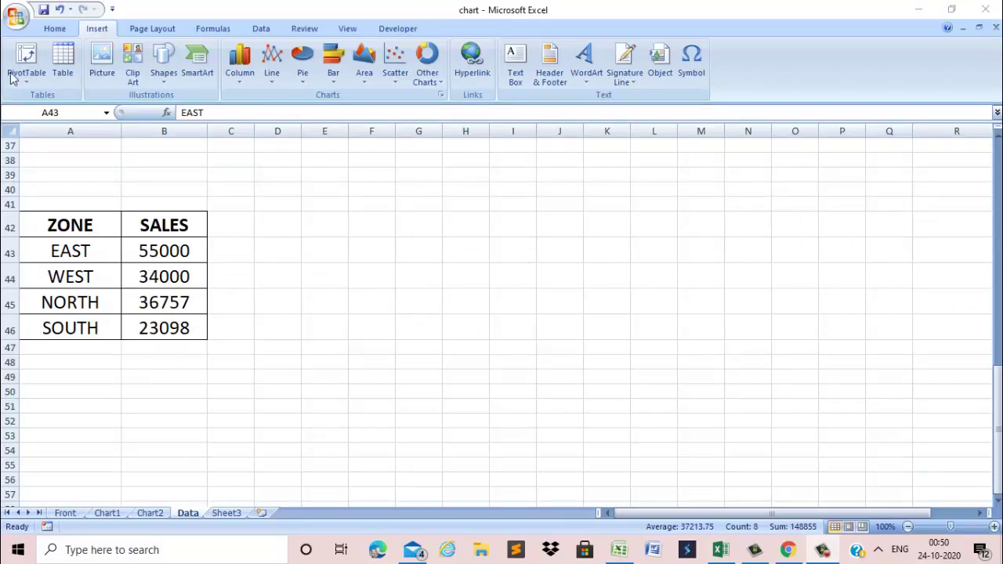
In the chart workbook, insert a 3-D pie chart from the zone sales in A43:B46 and place it nearer the table.
click(302, 212)
click(69, 225)
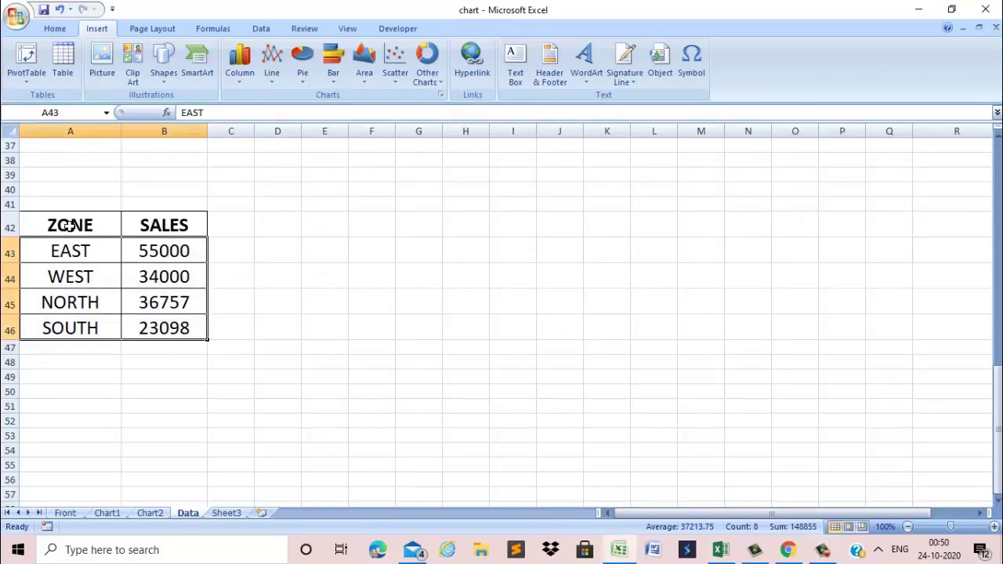
drag(70, 250, 165, 334)
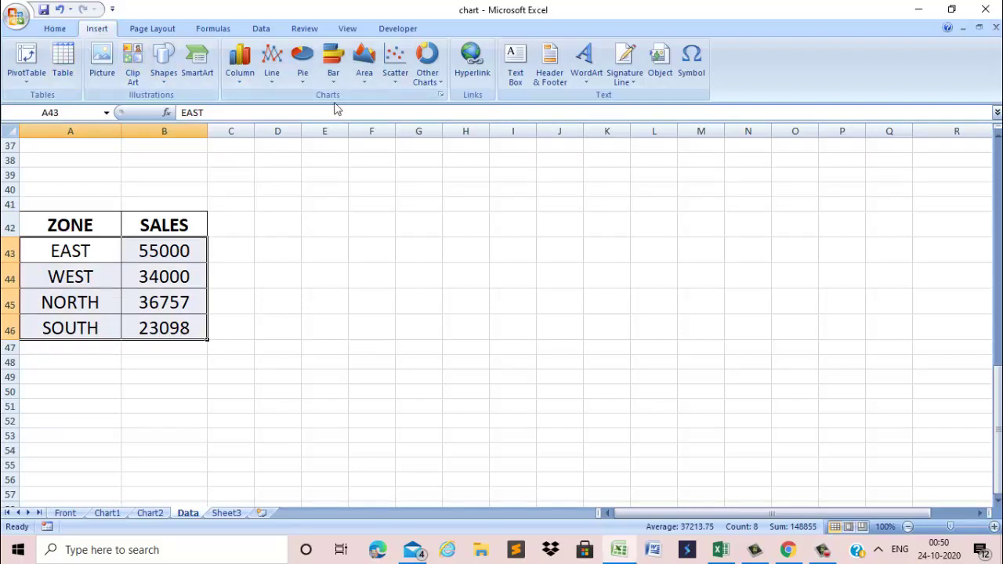
click(306, 84)
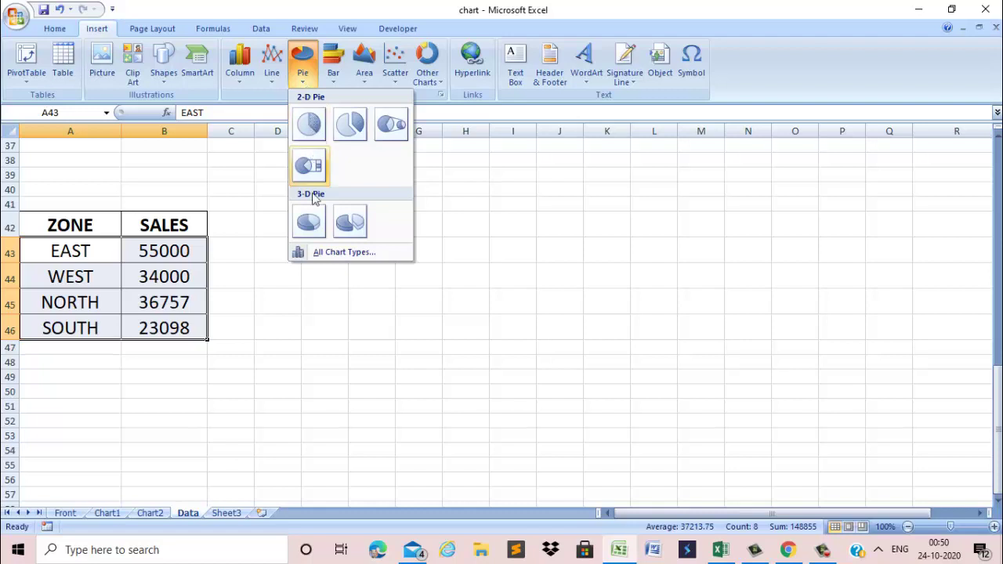
click(311, 225)
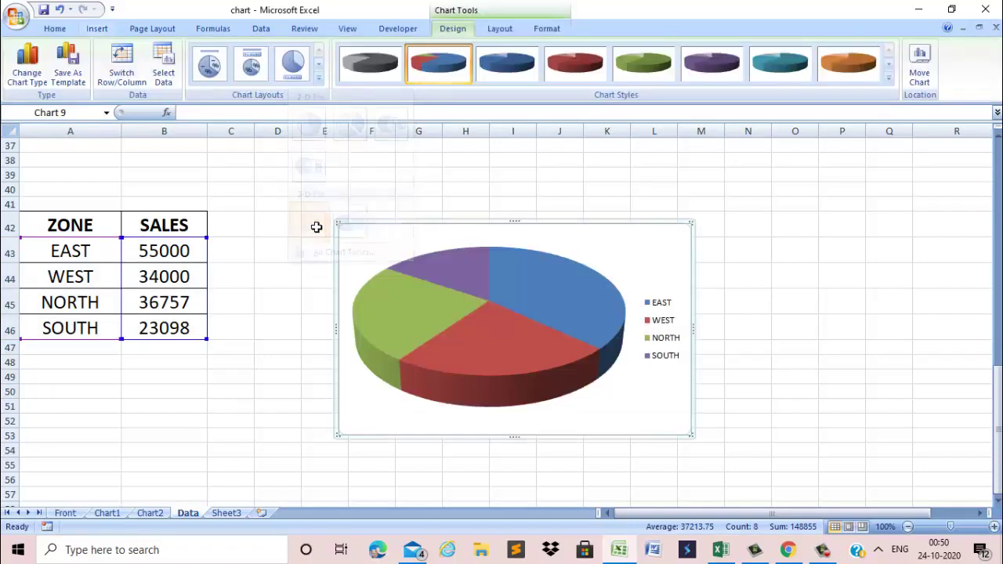
drag(376, 231, 319, 189)
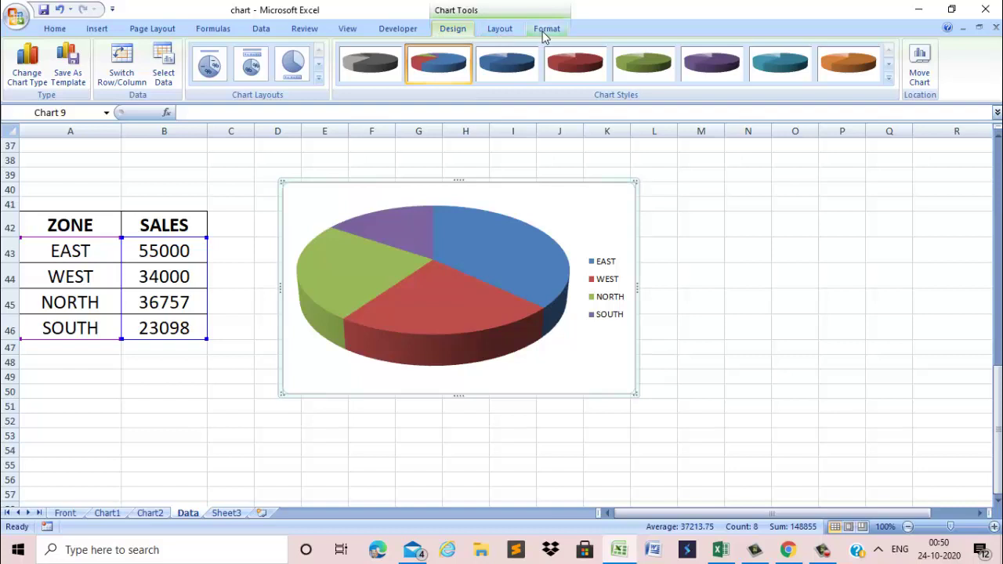
click(500, 31)
click(540, 33)
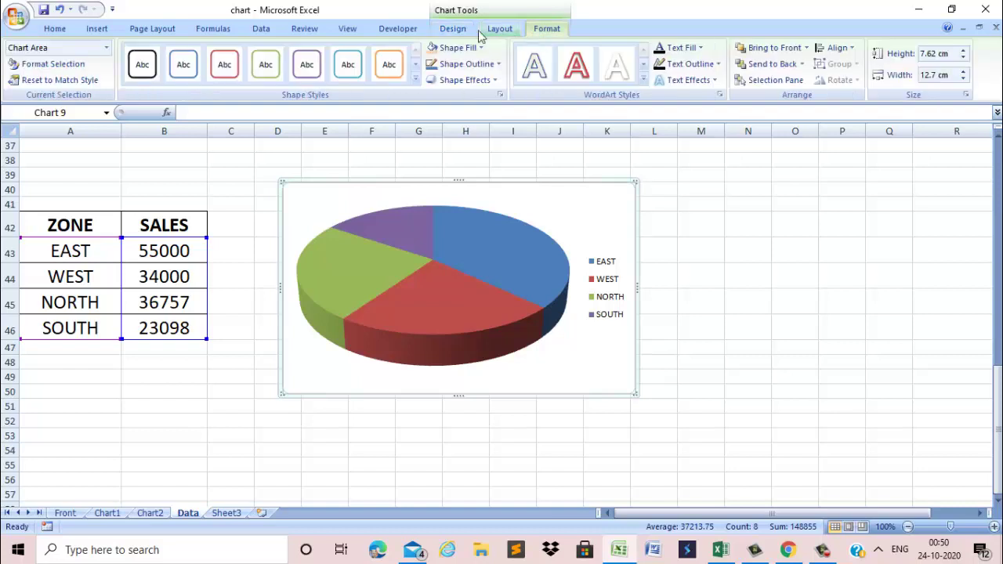
click(483, 33)
click(453, 31)
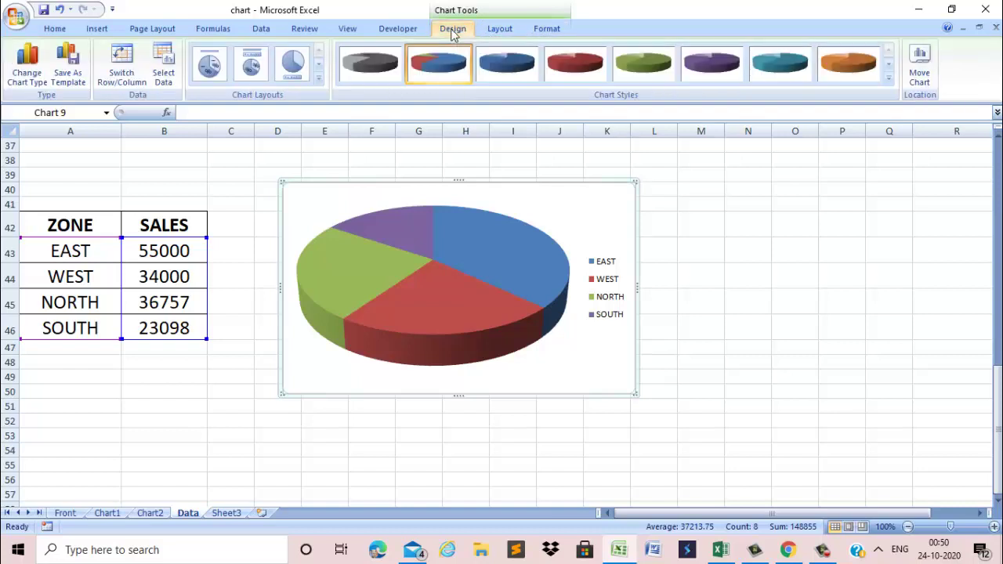
click(489, 35)
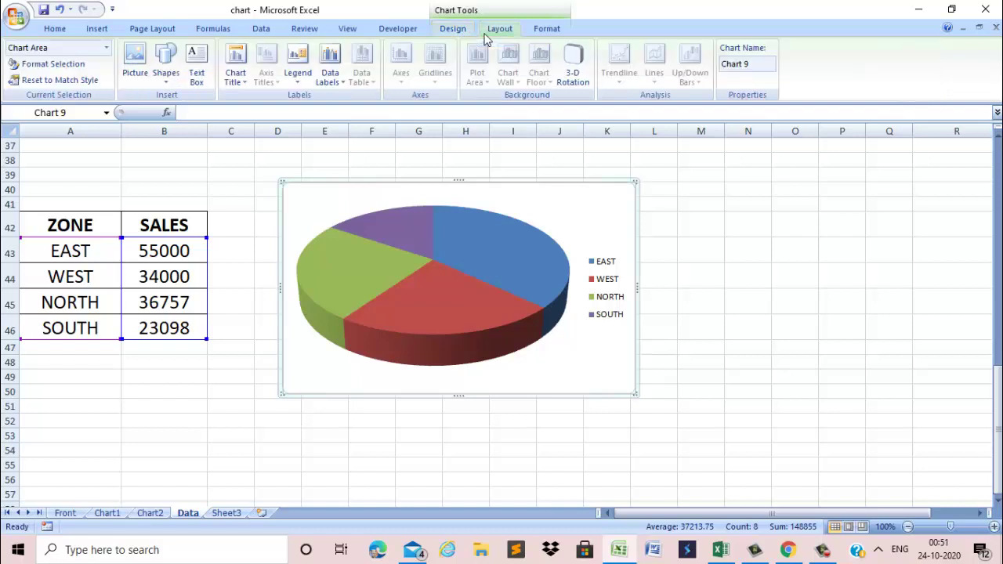
click(542, 36)
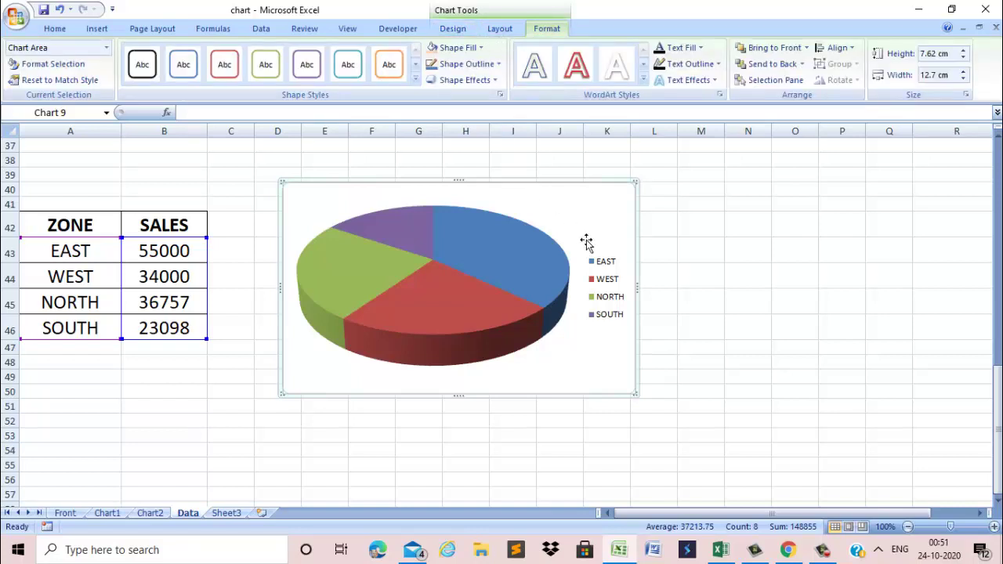
Rotate the zone sales pie chart about its X axis to beyond 90° using the chart area's 3-D rotation settings.
right_click(599, 215)
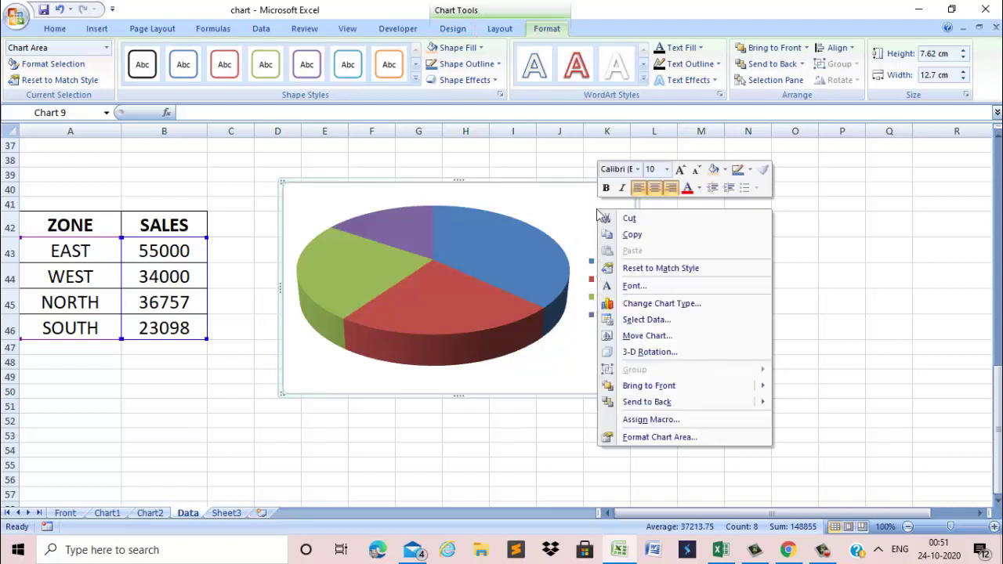
click(650, 437)
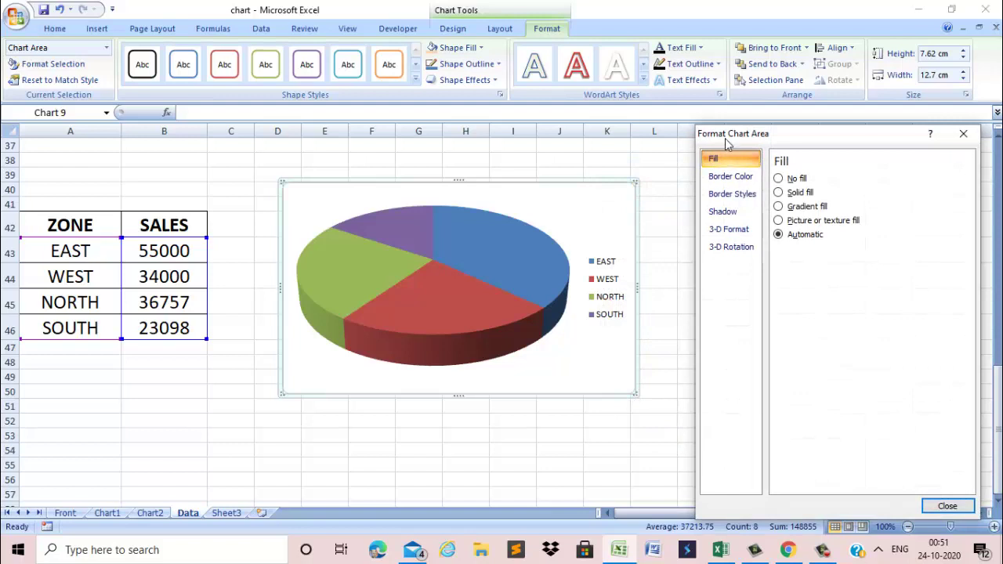
drag(729, 137, 702, 133)
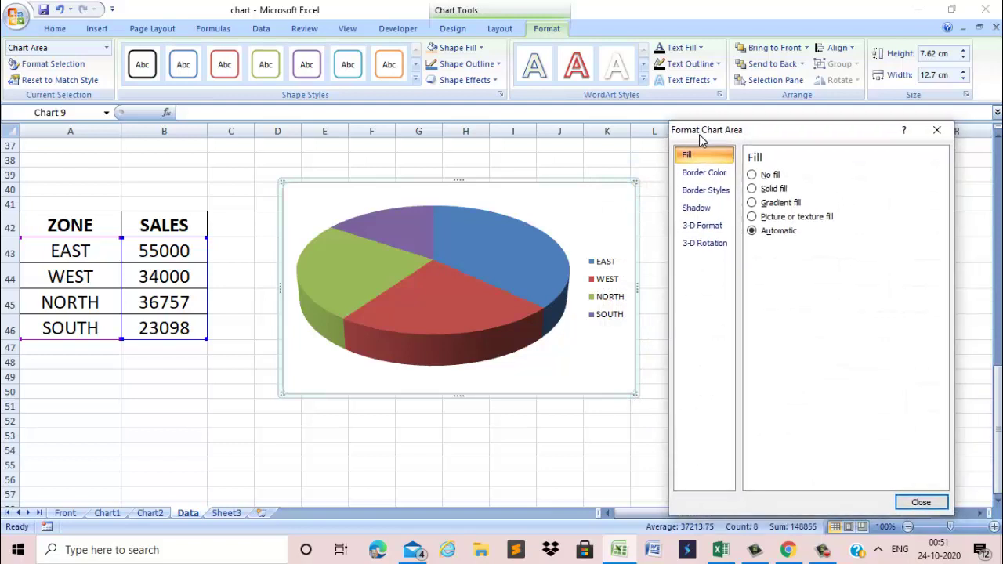
click(705, 245)
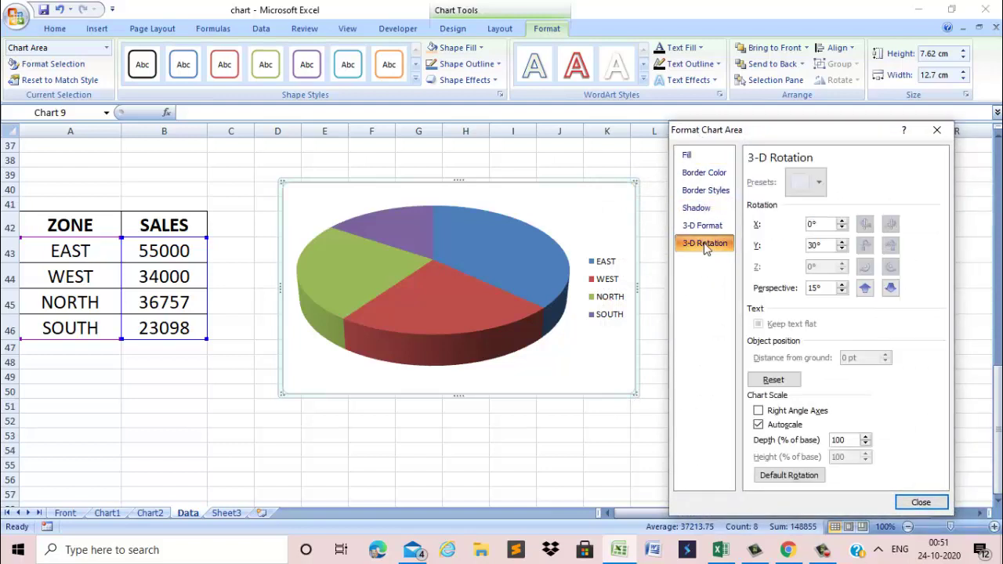
click(843, 221)
click(842, 223)
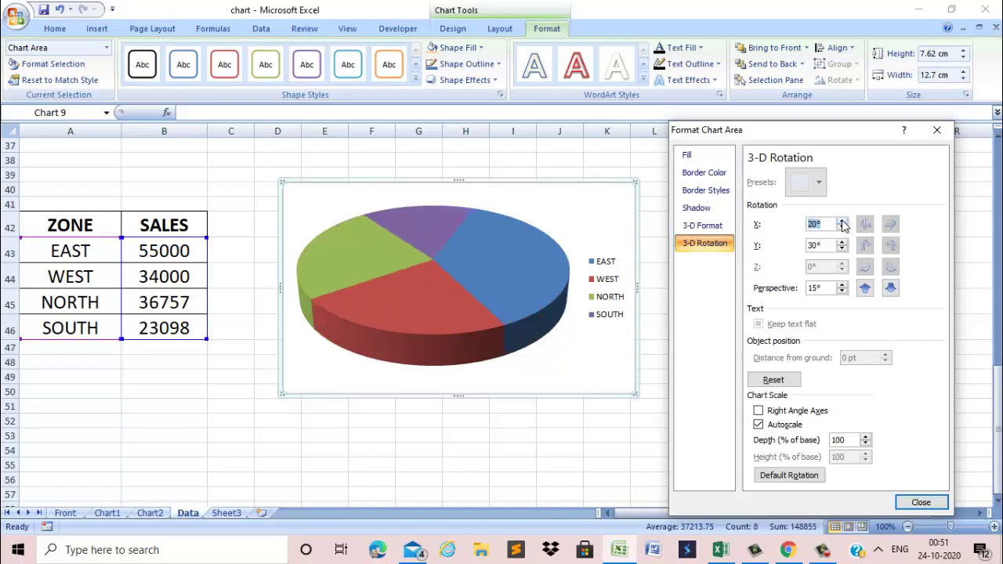
click(842, 223)
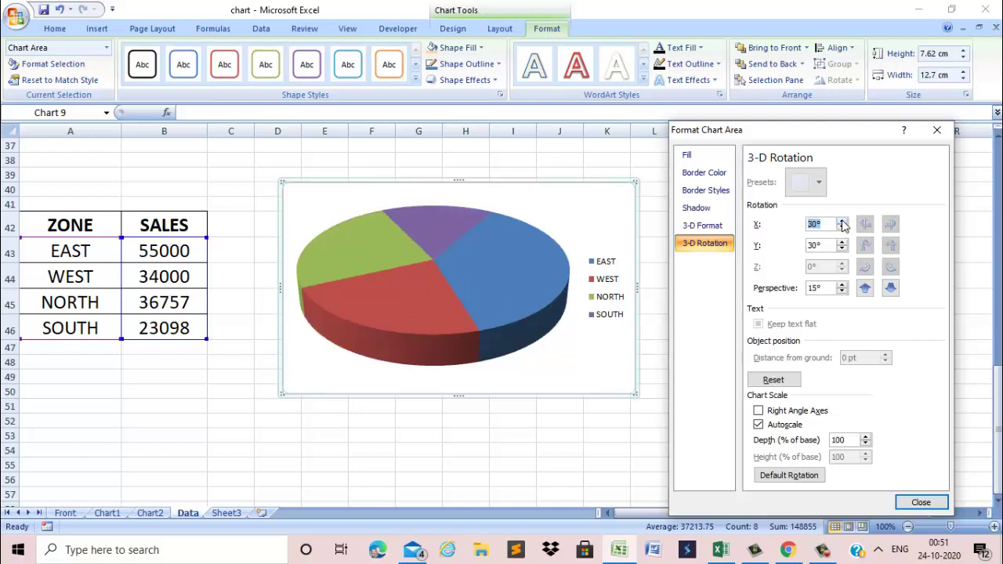
click(842, 222)
click(843, 222)
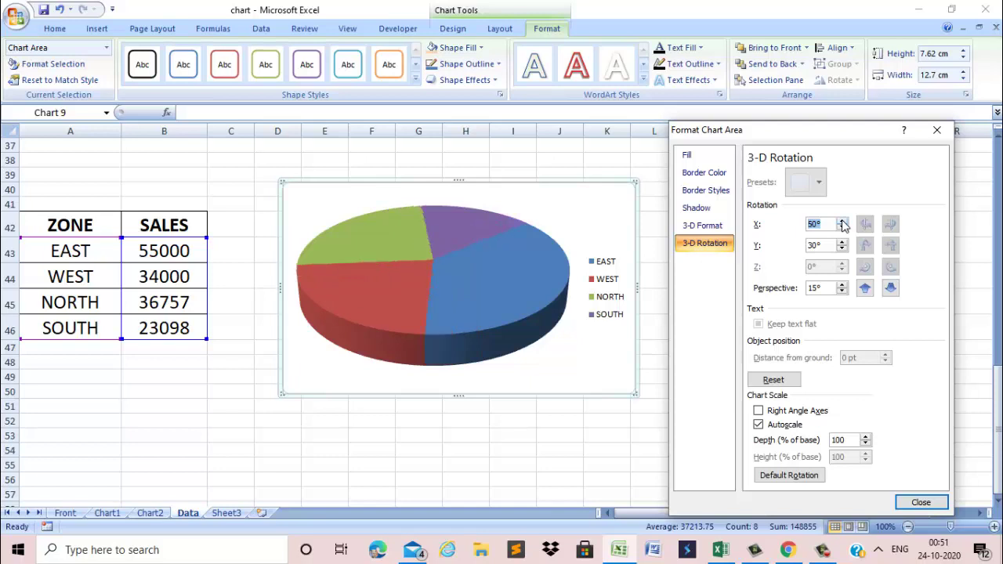
click(842, 223)
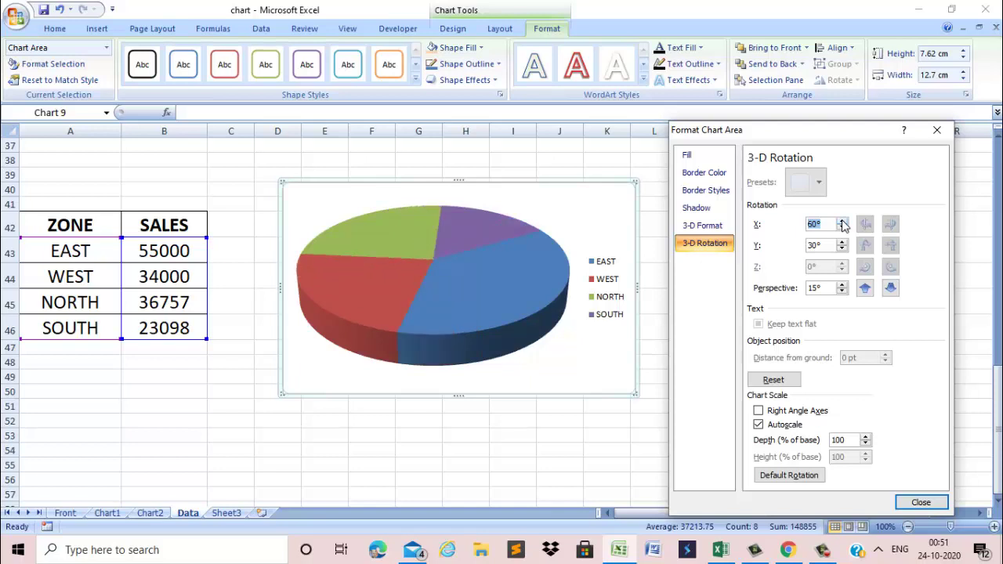
click(842, 222)
click(843, 223)
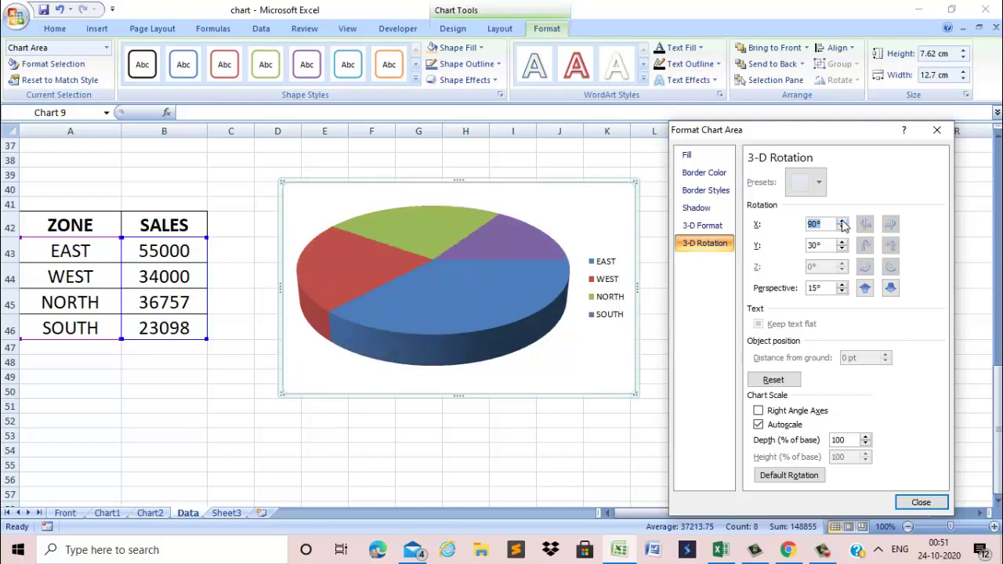
click(842, 223)
click(842, 223)
click(909, 502)
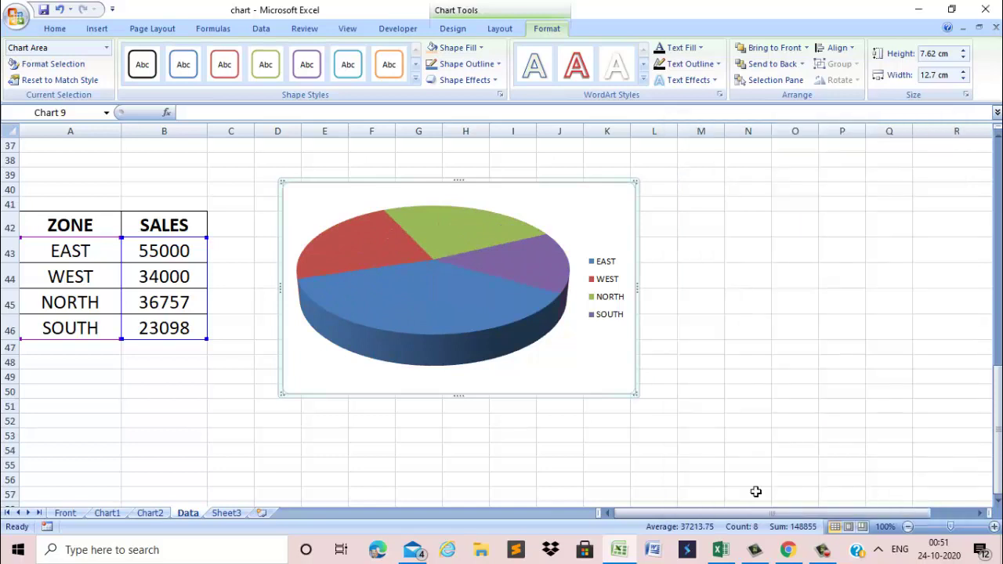
Explode all slices of the zone sales pie outward and rejoin them into a whole pie.
click(454, 313)
drag(453, 313, 447, 365)
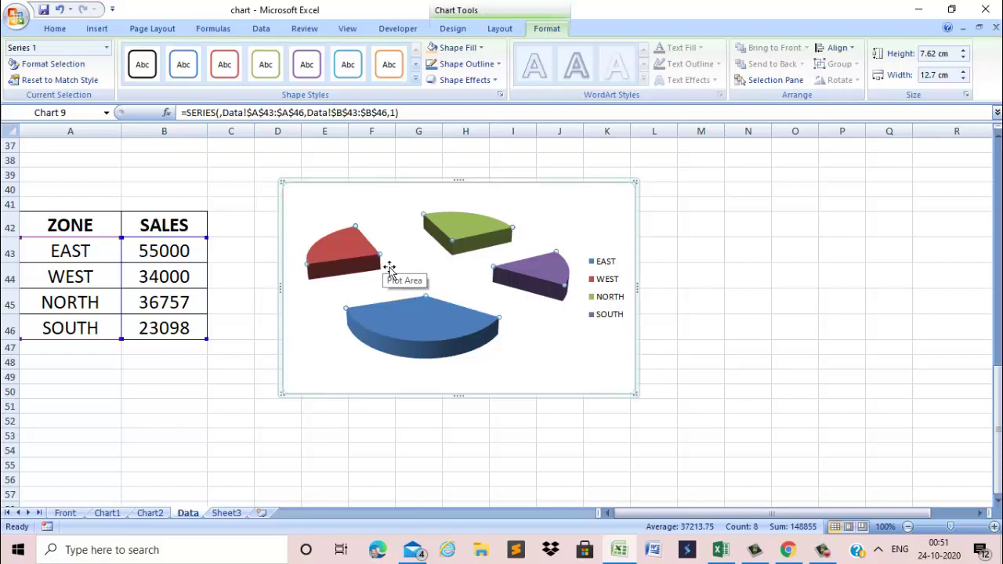
drag(418, 336, 426, 297)
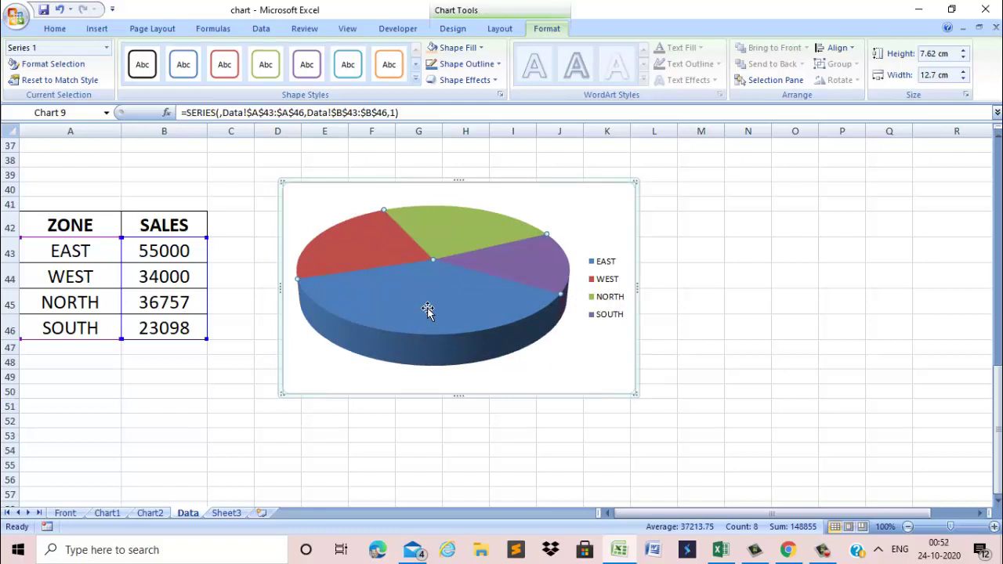
Change the zone sales pie chart to the stacked horizontal cylinder bar type.
click(453, 28)
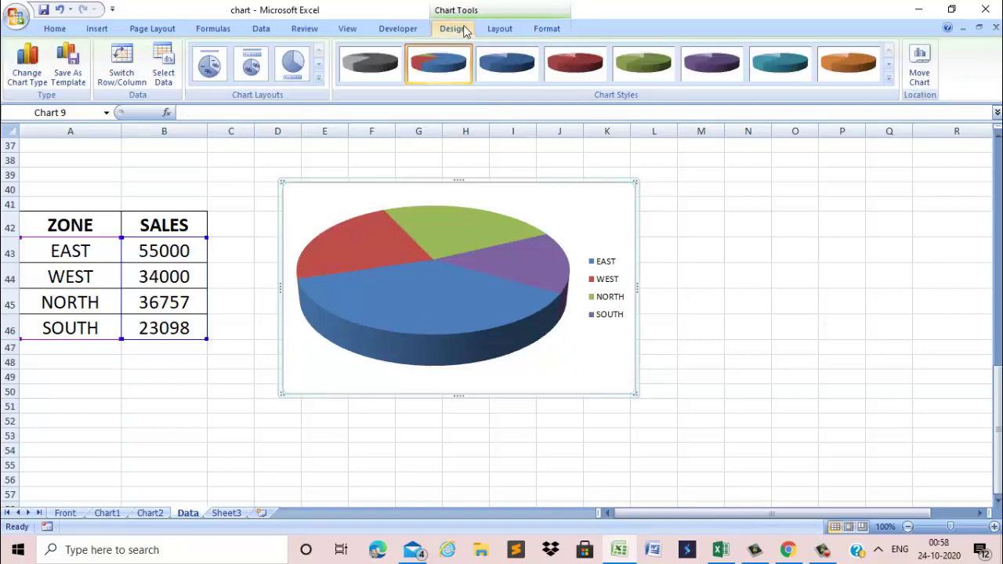
click(31, 75)
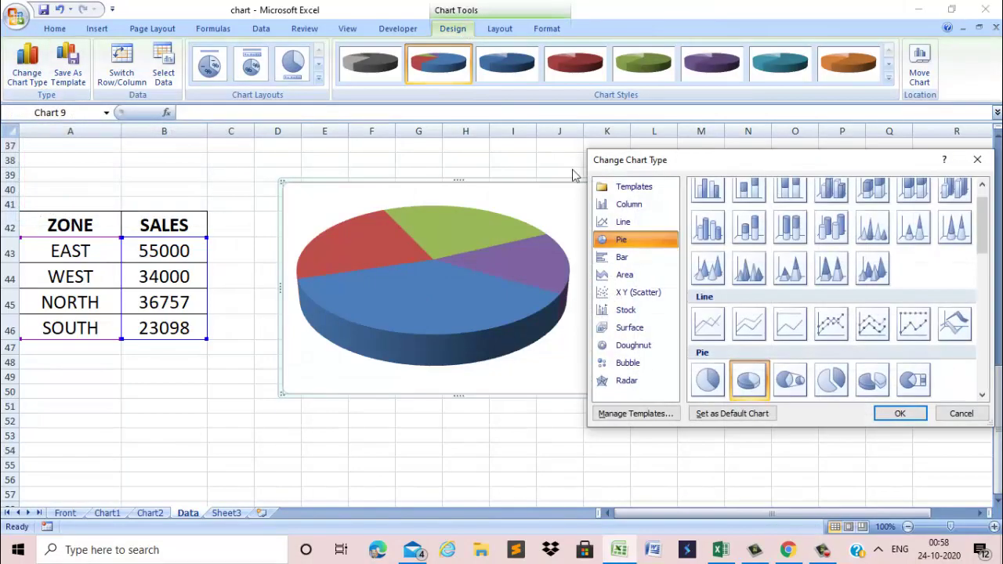
drag(682, 165, 670, 135)
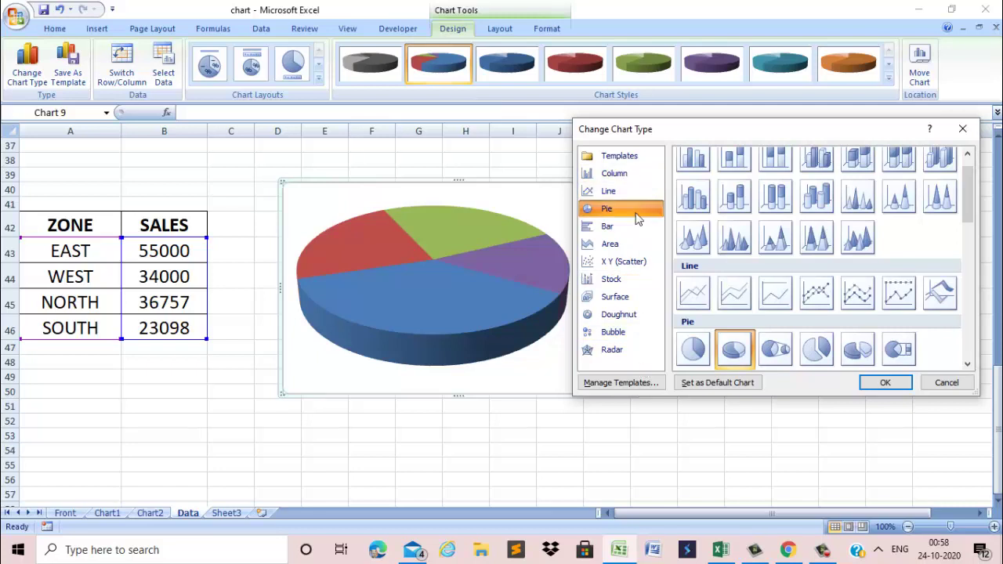
click(608, 247)
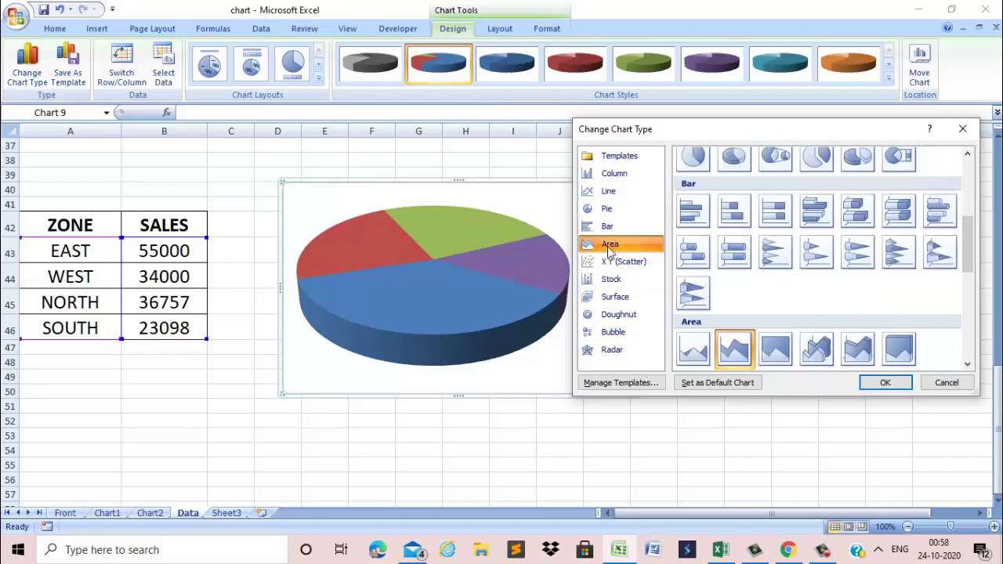
click(607, 226)
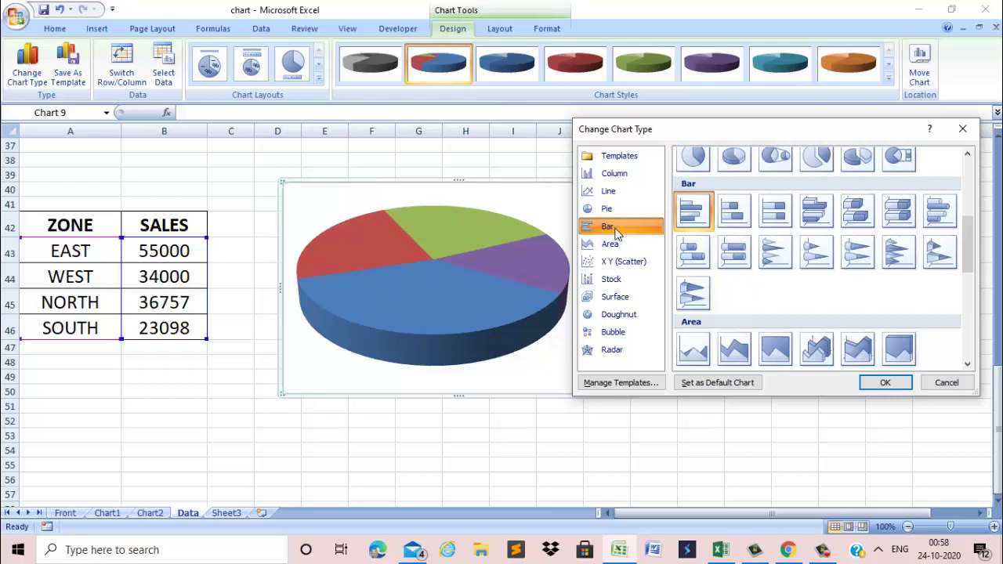
click(775, 211)
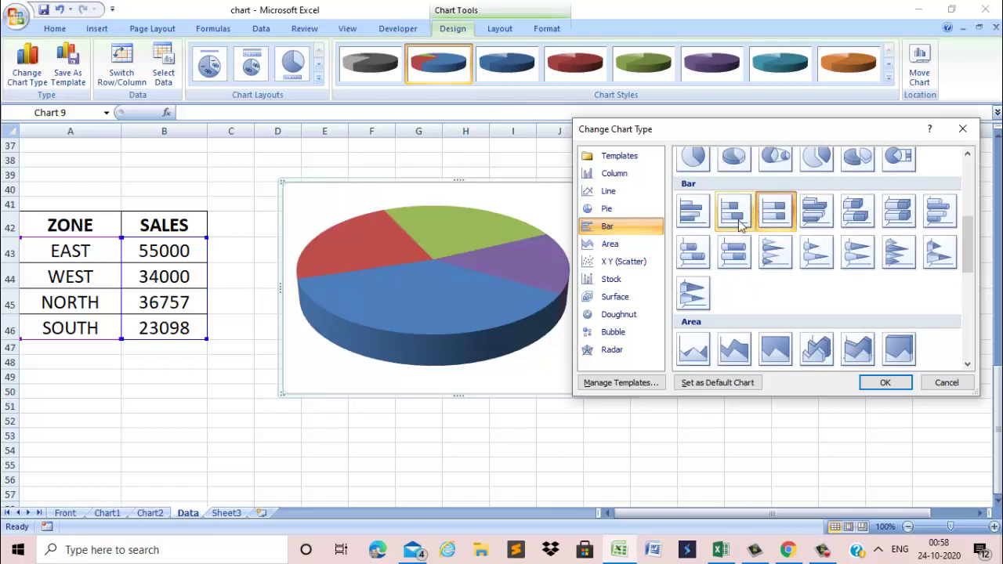
click(736, 219)
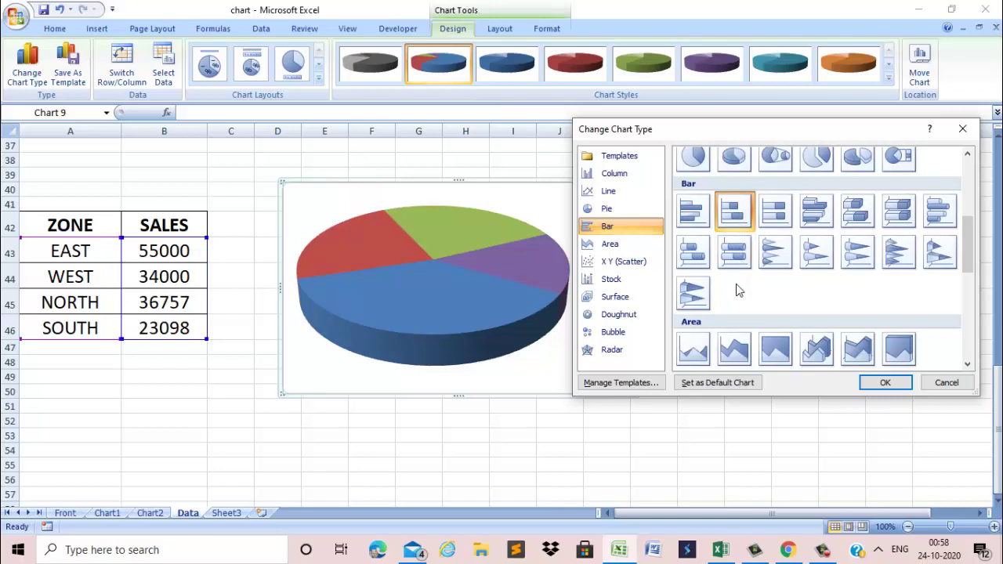
click(699, 257)
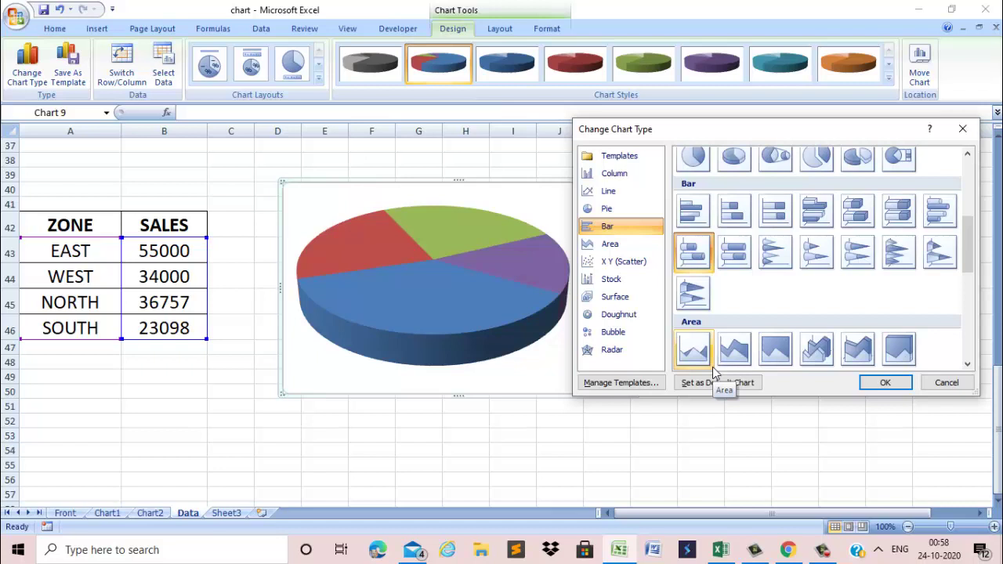
click(886, 386)
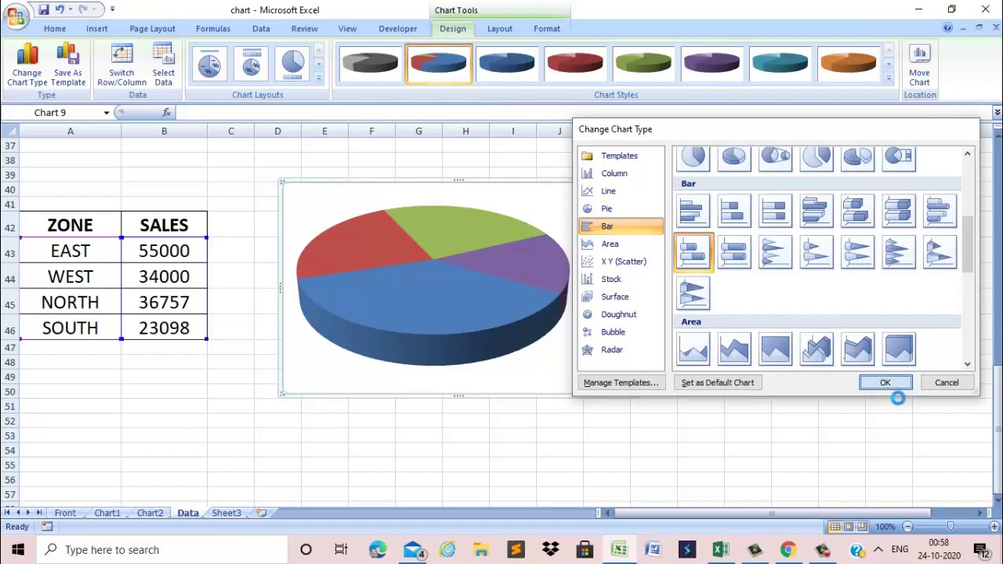